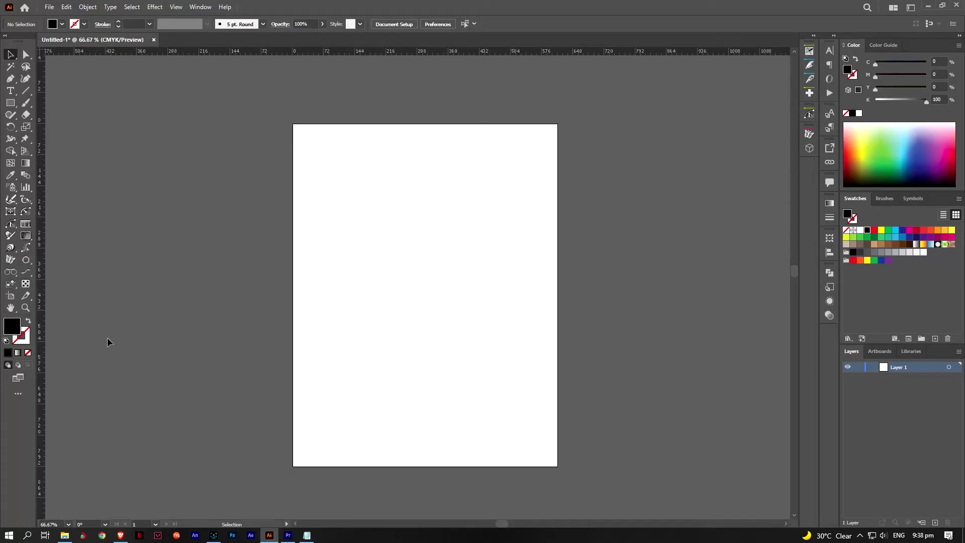
- Type the word 'WOW' on the artboard with the Type tool
left_click(10, 90)
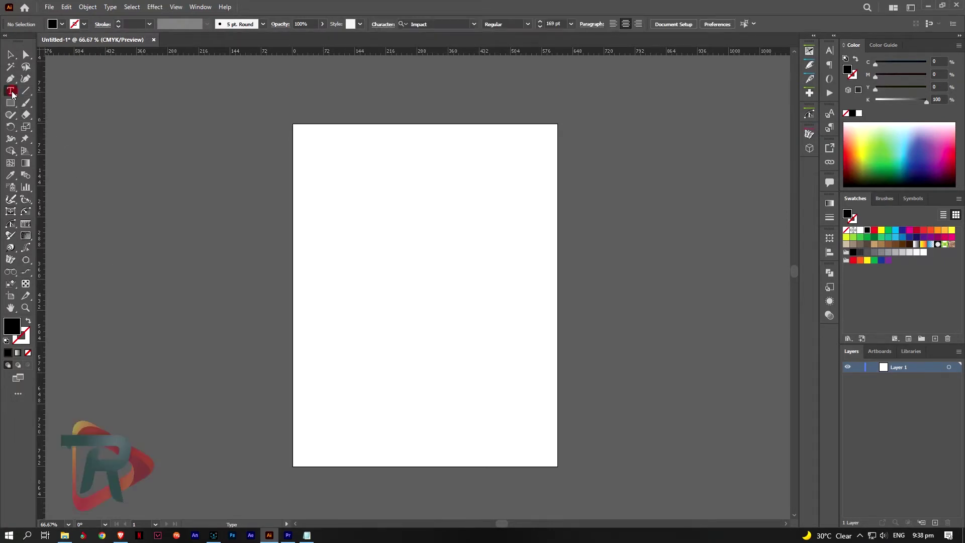
left_click(358, 220)
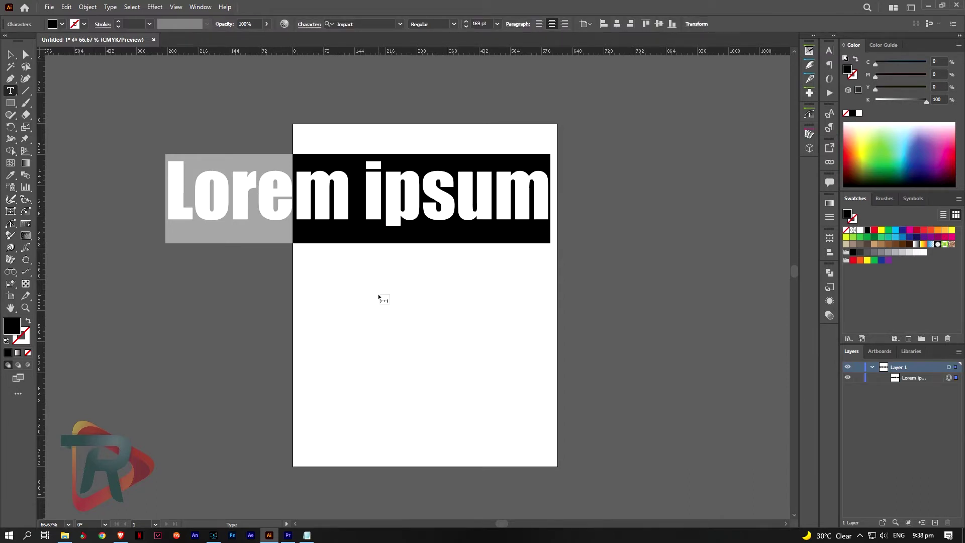
type("WOW")
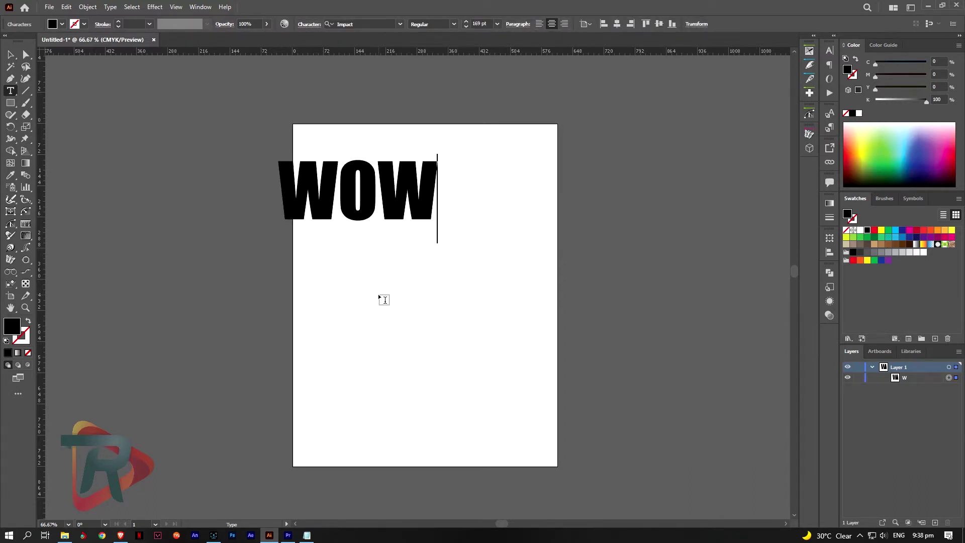
- Move the WOW text down and right, and enlarge it by dragging a corner handle
left_click(11, 54)
left_click_drag(398, 196, 452, 227)
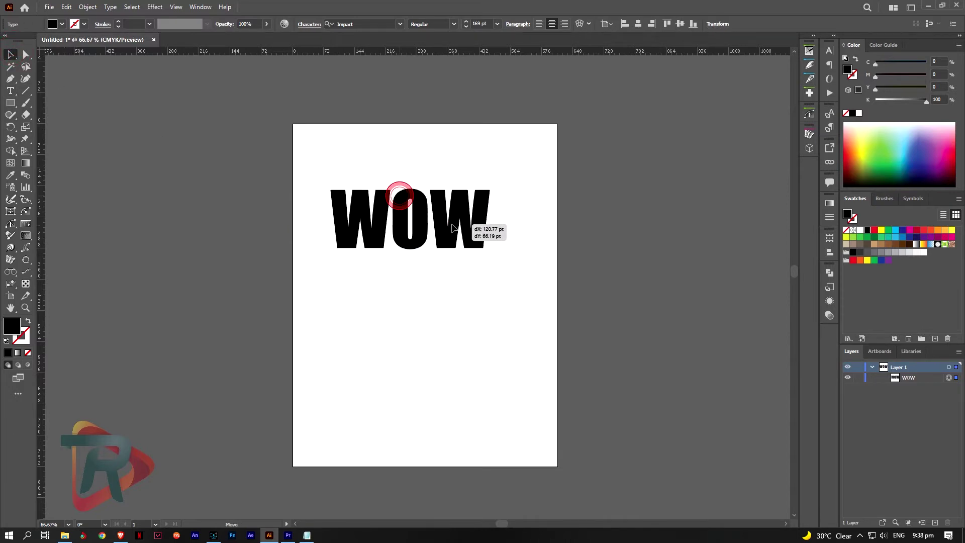
left_click_drag(488, 273, 529, 318)
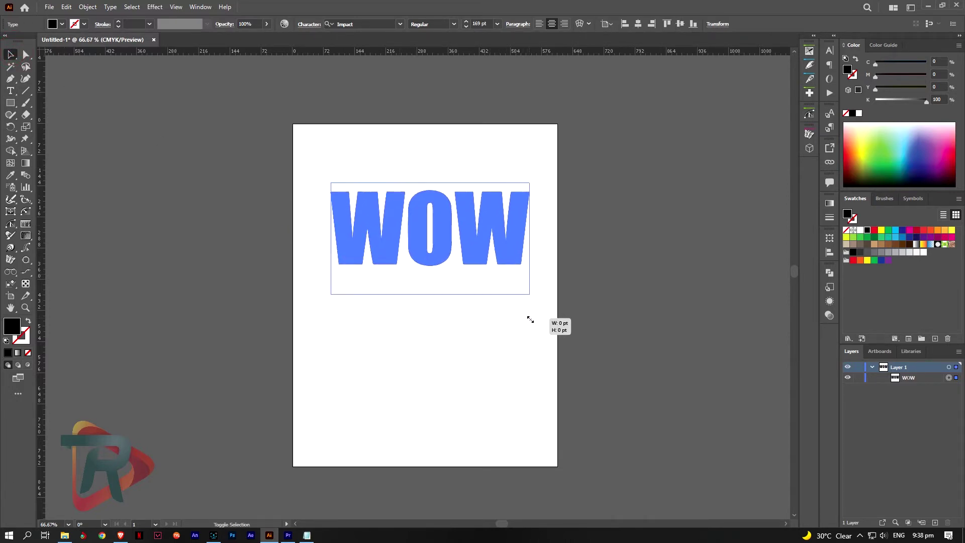
left_click_drag(422, 331, 608, 345)
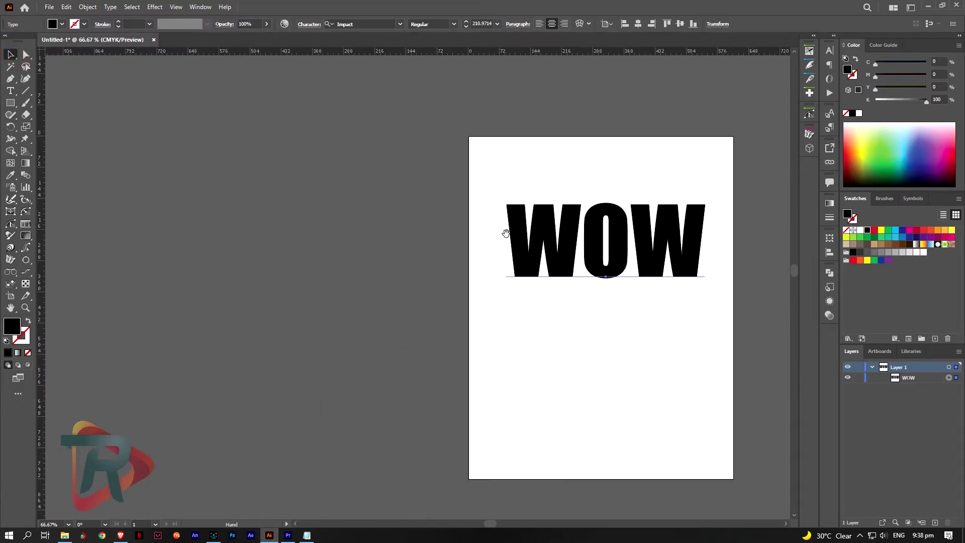
- Pick A&S Shocard Block from the control-bar font list for the WOW text
left_click(401, 25)
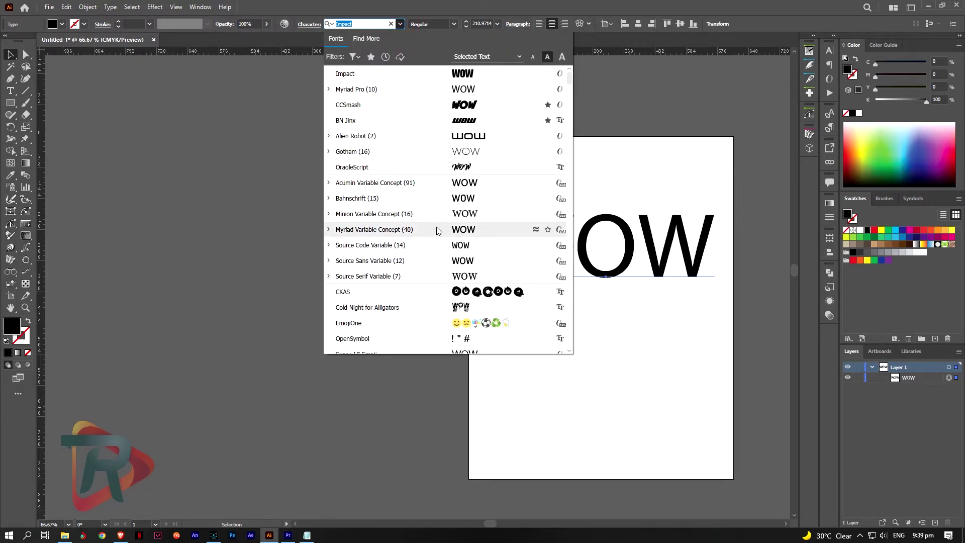
scroll(442, 261, "down", 3)
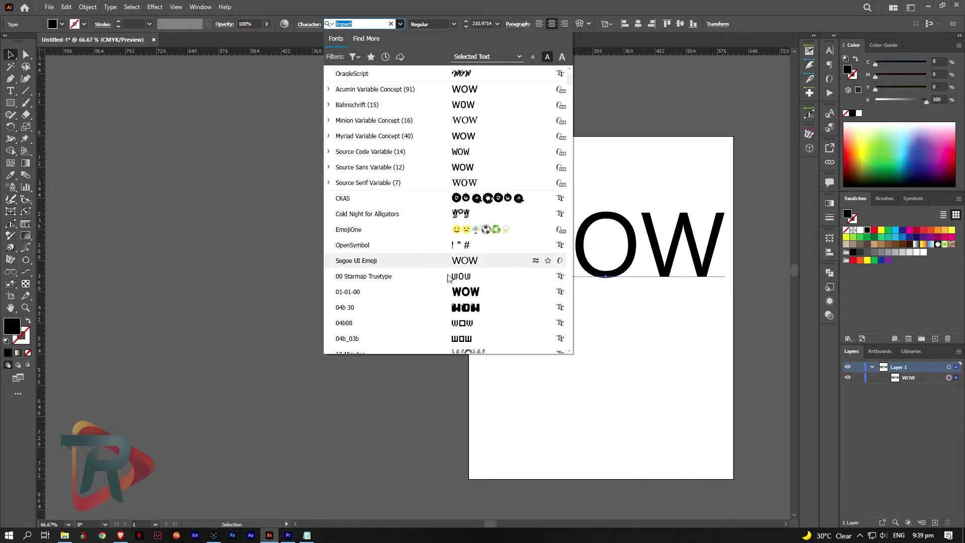
scroll(457, 300, "down", 3)
scroll(457, 300, "down", 3)
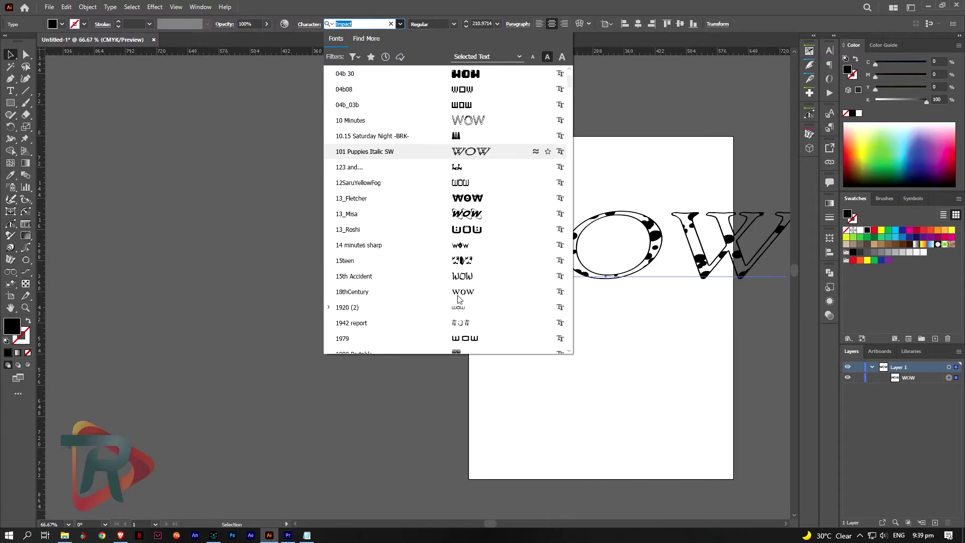
scroll(458, 292, "down", 2)
scroll(458, 290, "down", 2)
scroll(458, 294, "down", 2)
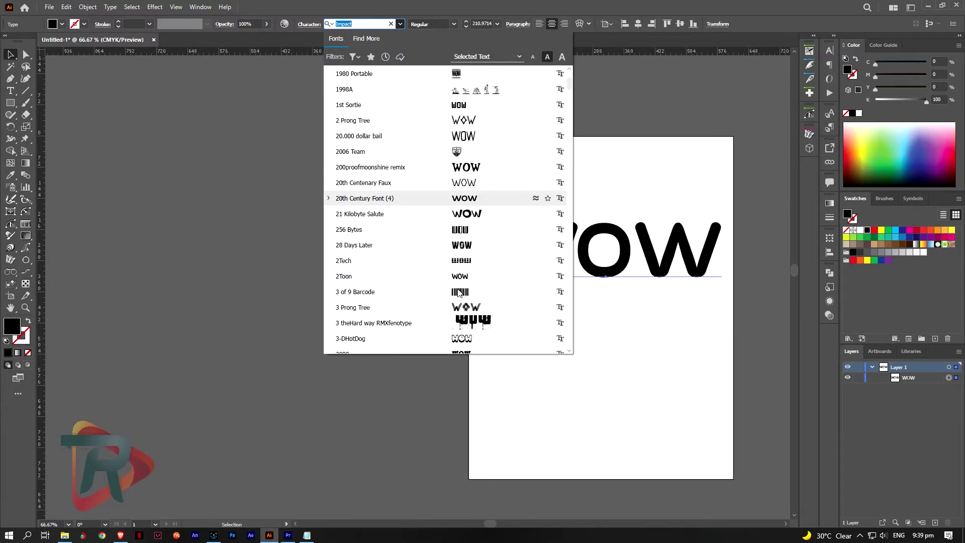
scroll(458, 299, "down", 2)
scroll(458, 304, "down", 2)
scroll(457, 304, "down", 5)
scroll(456, 299, "down", 3)
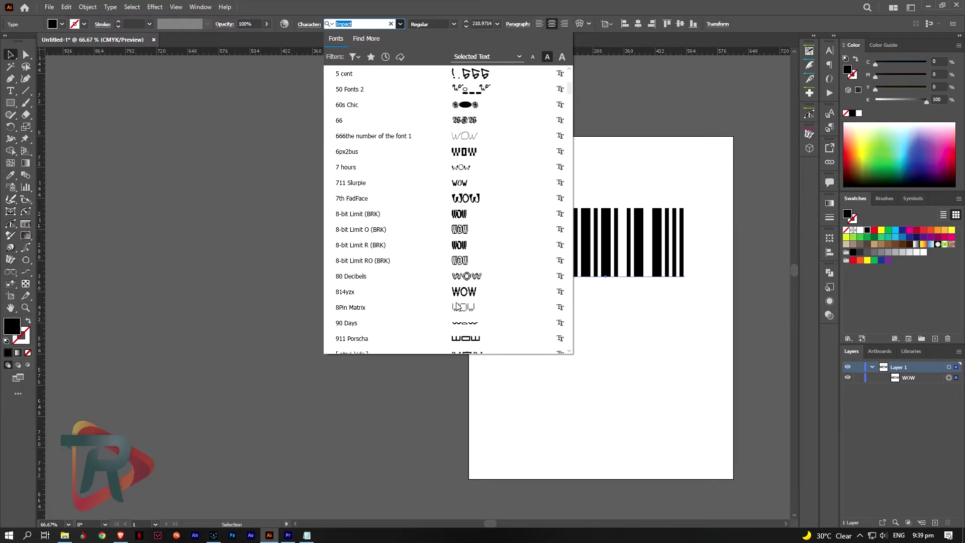
scroll(455, 292, "down", 5)
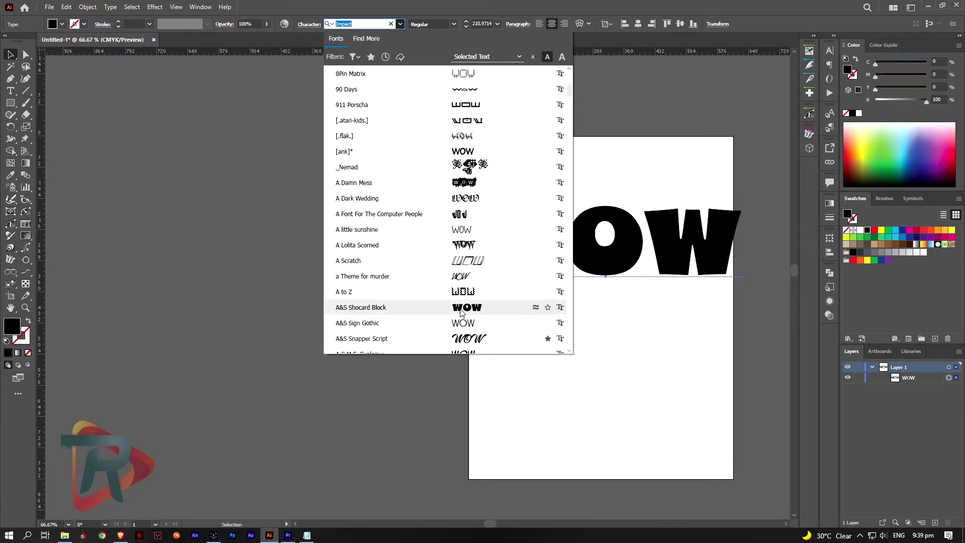
left_click(459, 307)
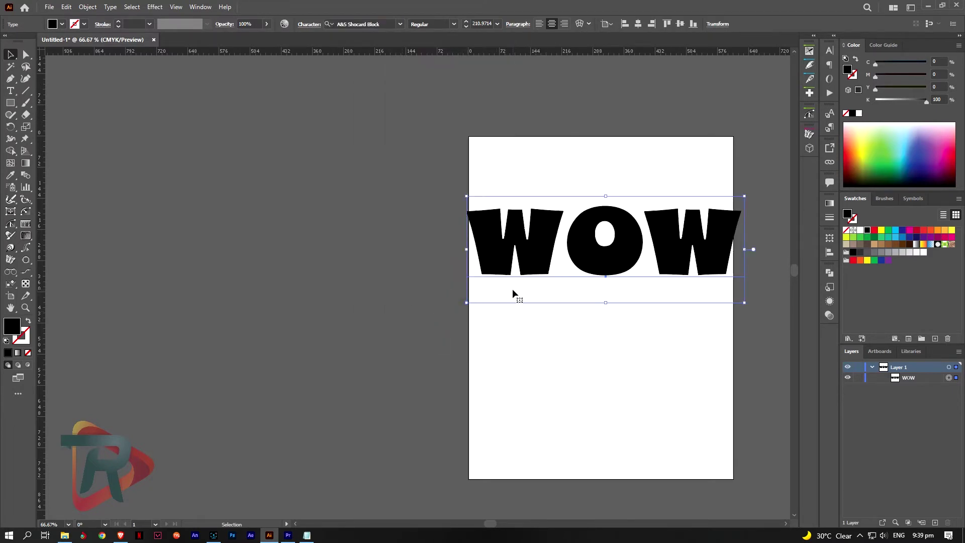
- Expand the WOW type into letter shapes, with Object and Fill checked
scroll(512, 288, "right", 5)
scroll(402, 312, "right", 2)
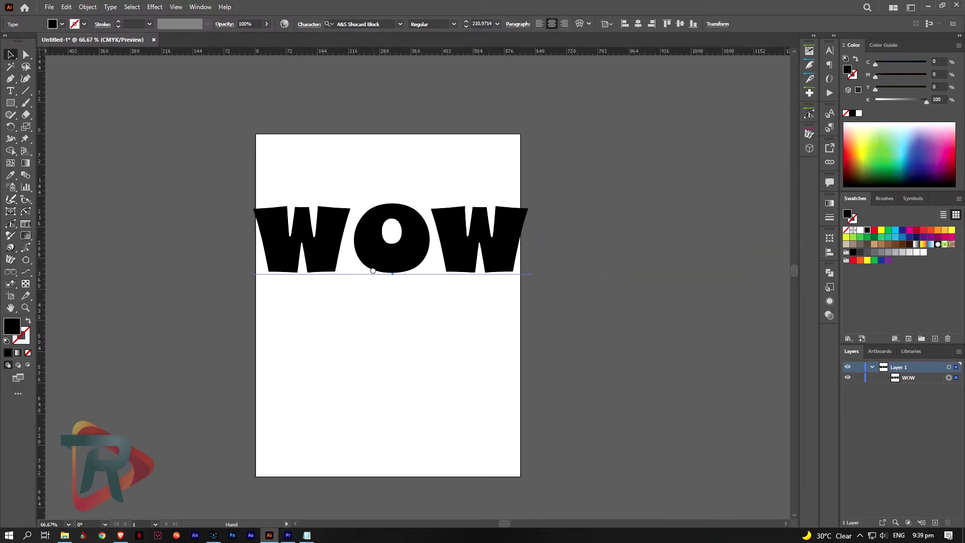
scroll(394, 277, "up", 2)
scroll(427, 302, "left", 2)
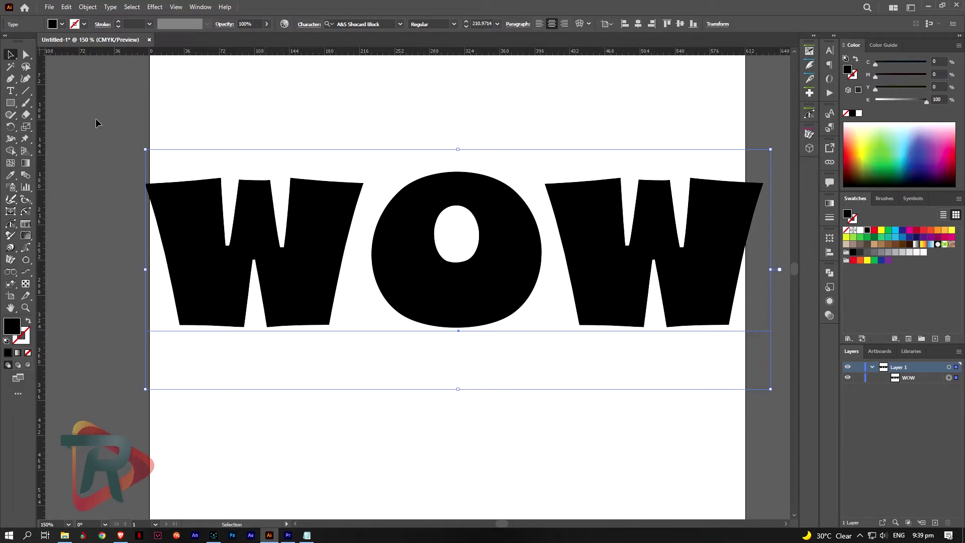
left_click(87, 7)
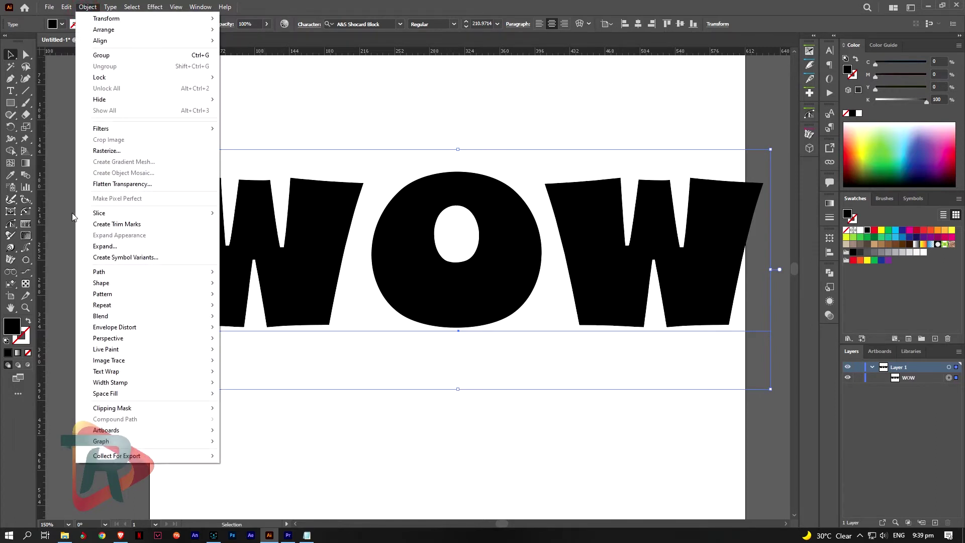
left_click(108, 246)
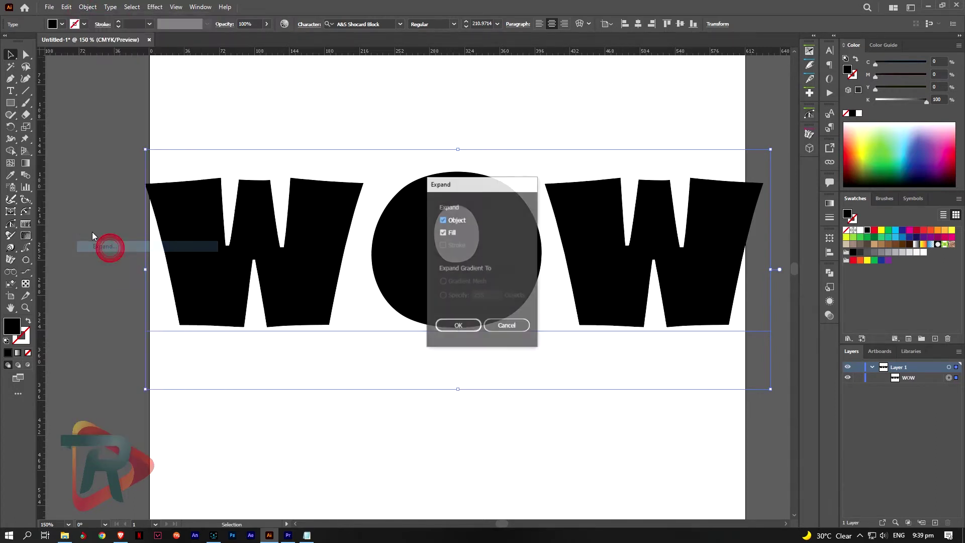
left_click(445, 326)
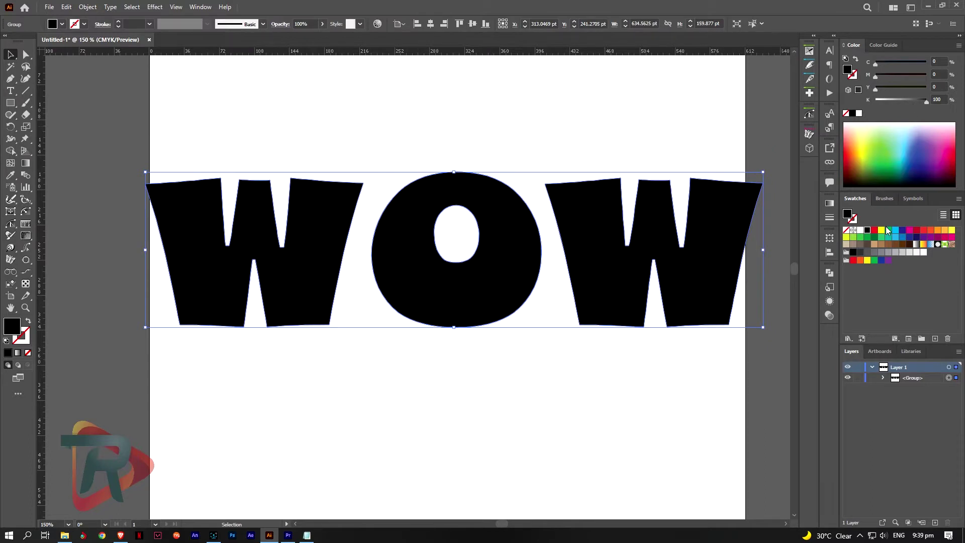
left_click(87, 7)
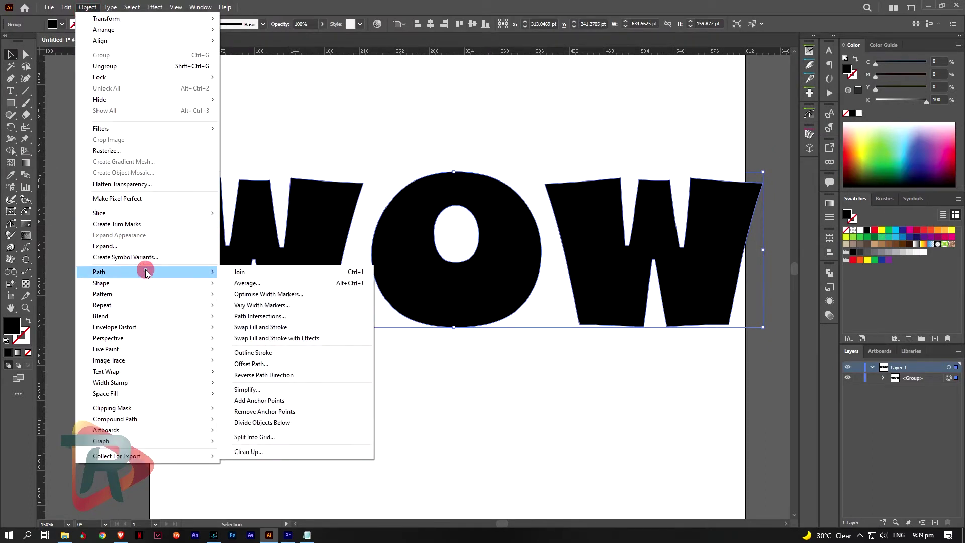
mouse_move(98, 271)
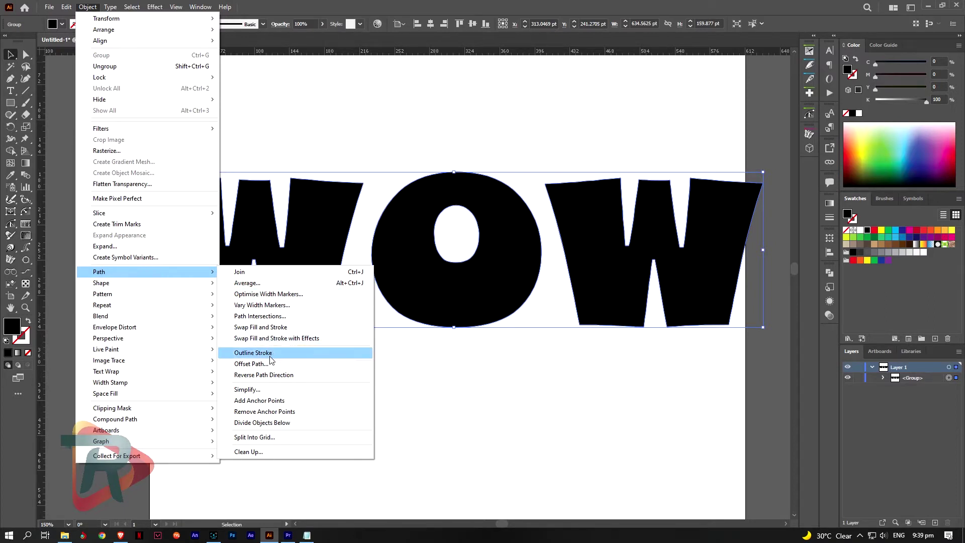
- Add a -5 pt Miter-joined offset path inside the WOW letters, after previewing -9 pt
left_click(272, 363)
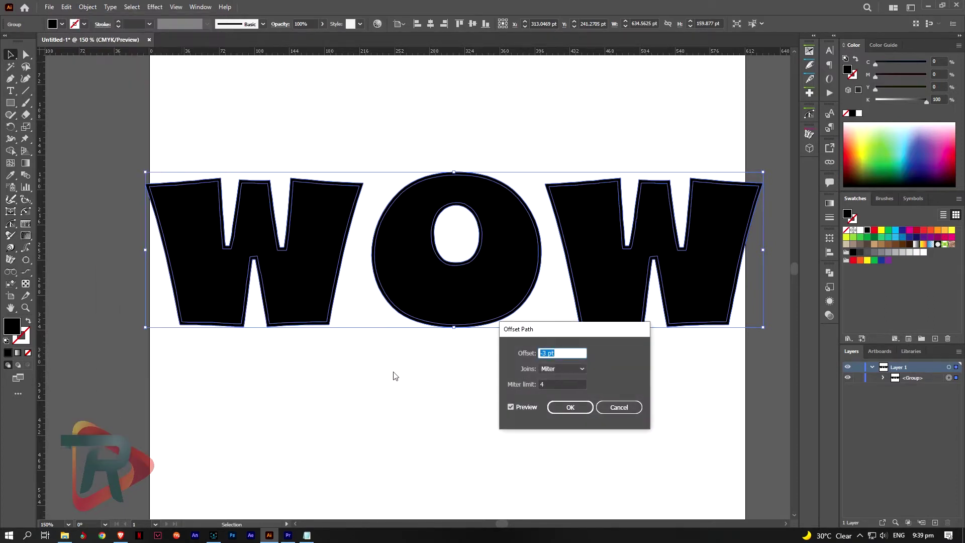
double_click(543, 353)
type("-5")
left_click(559, 384)
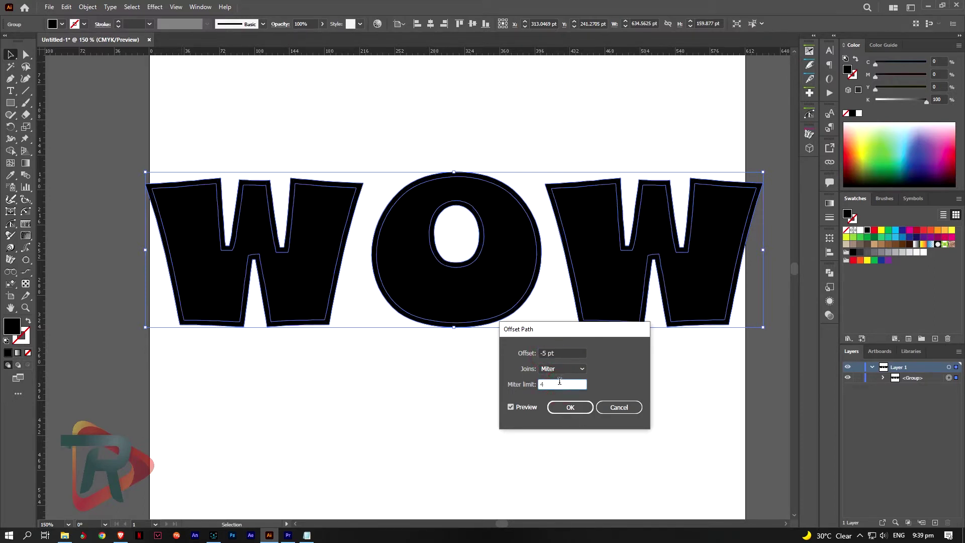
double_click(547, 353)
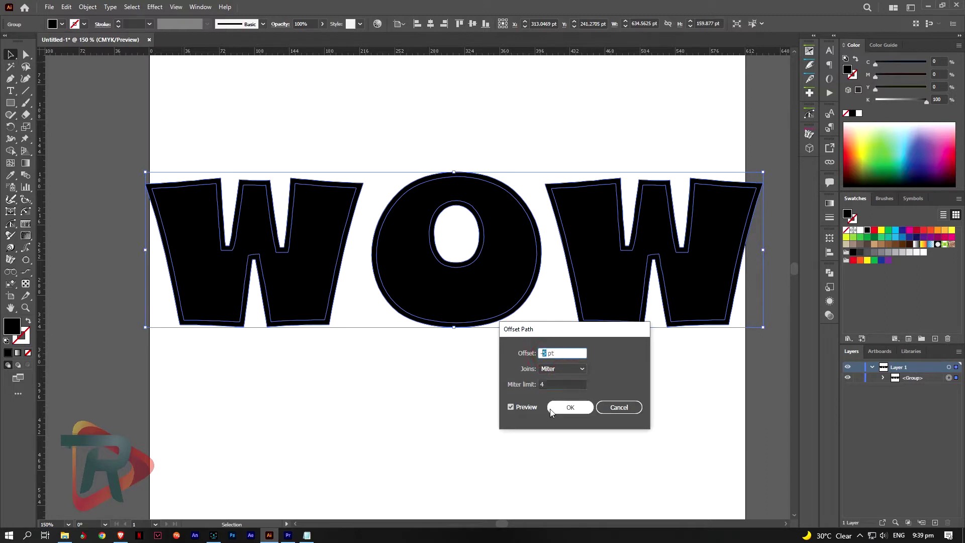
type("9")
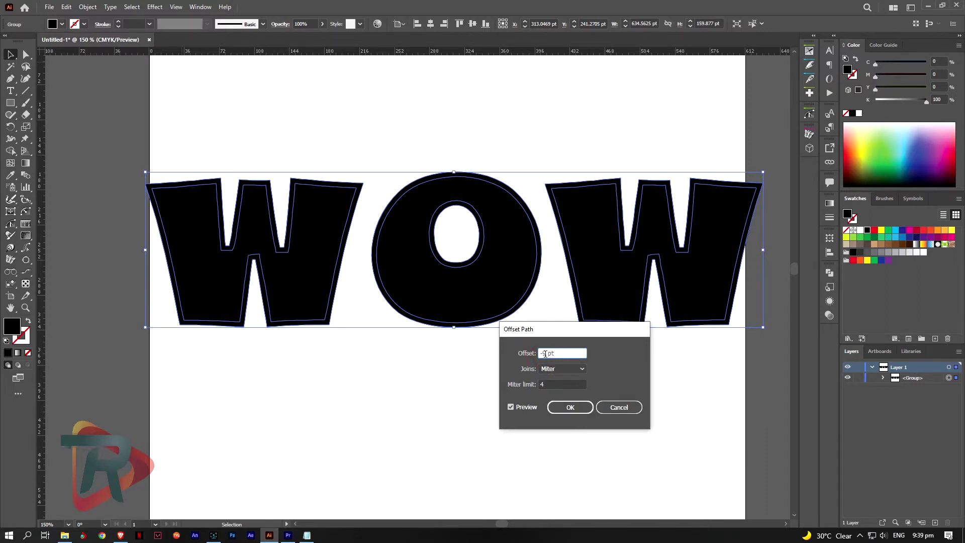
key("Tab")
key("Tab")
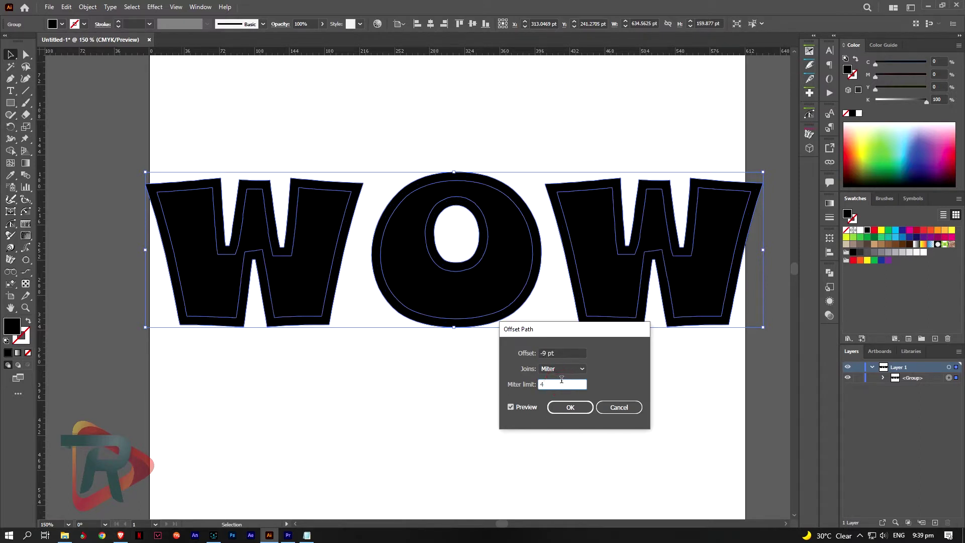
double_click(547, 352)
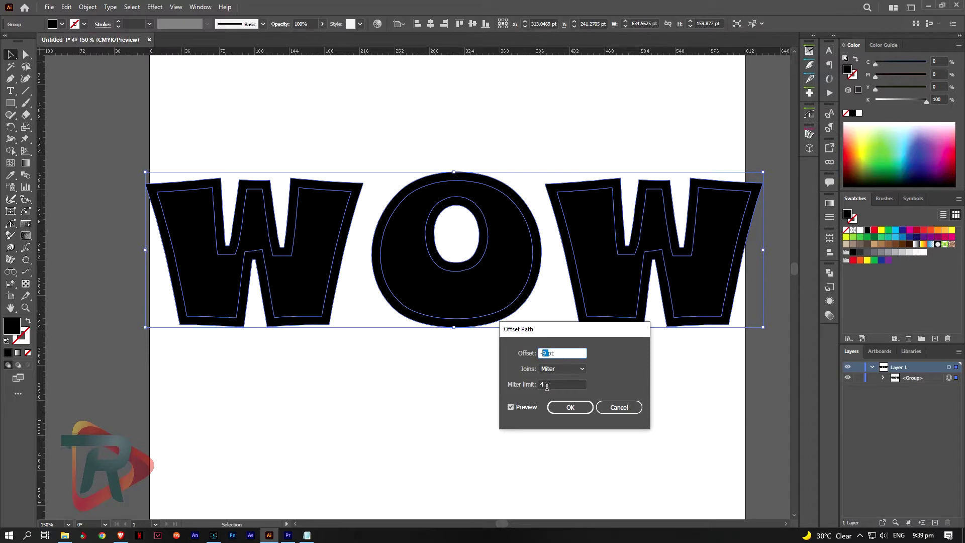
type("5")
key("Tab")
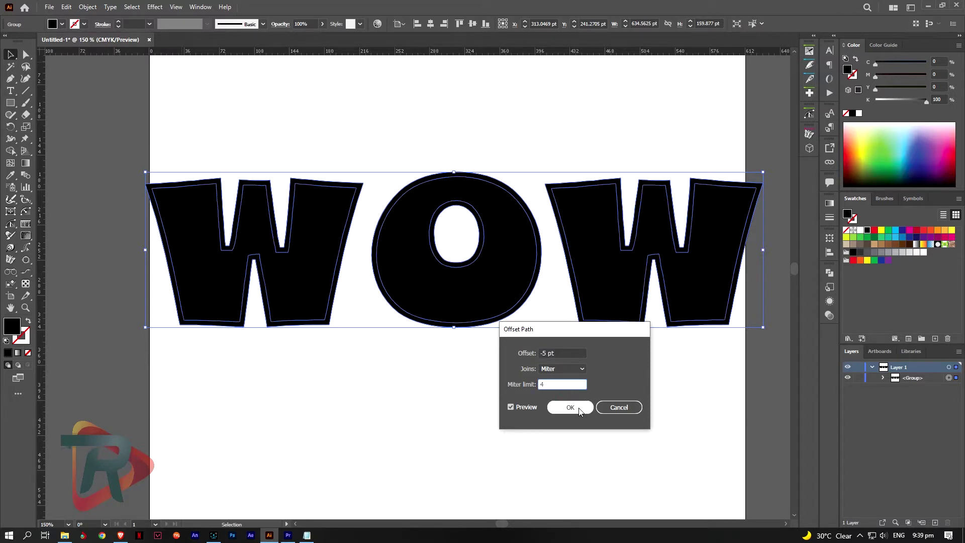
left_click(573, 407)
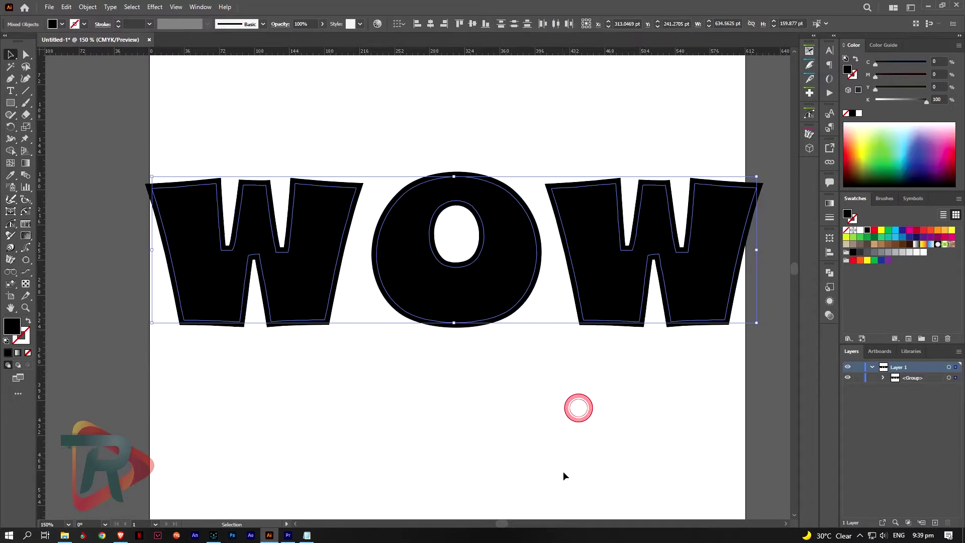
- Group the inner offset outlines together, then select the three letter shapes
left_click(883, 378)
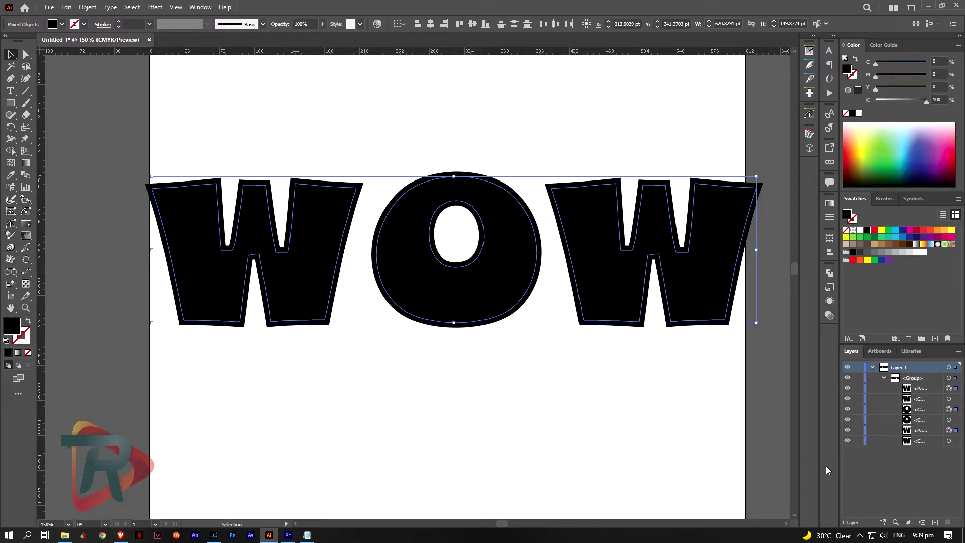
right_click(628, 309)
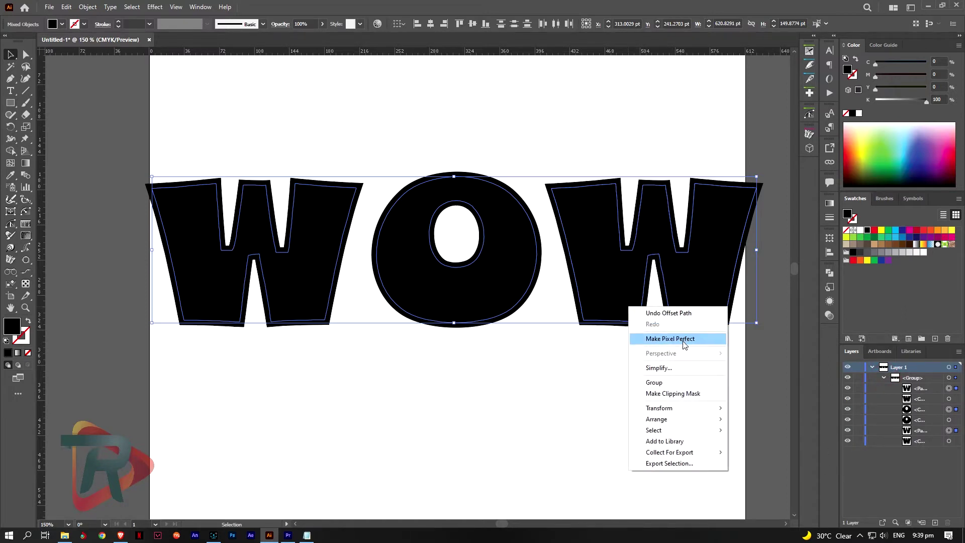
left_click(667, 378)
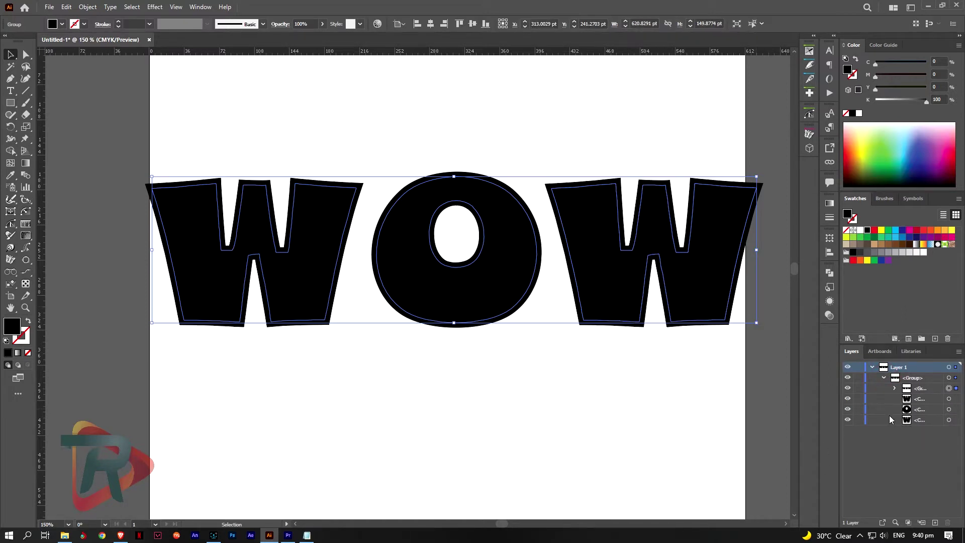
left_click(956, 398)
left_click(956, 419, "shift")
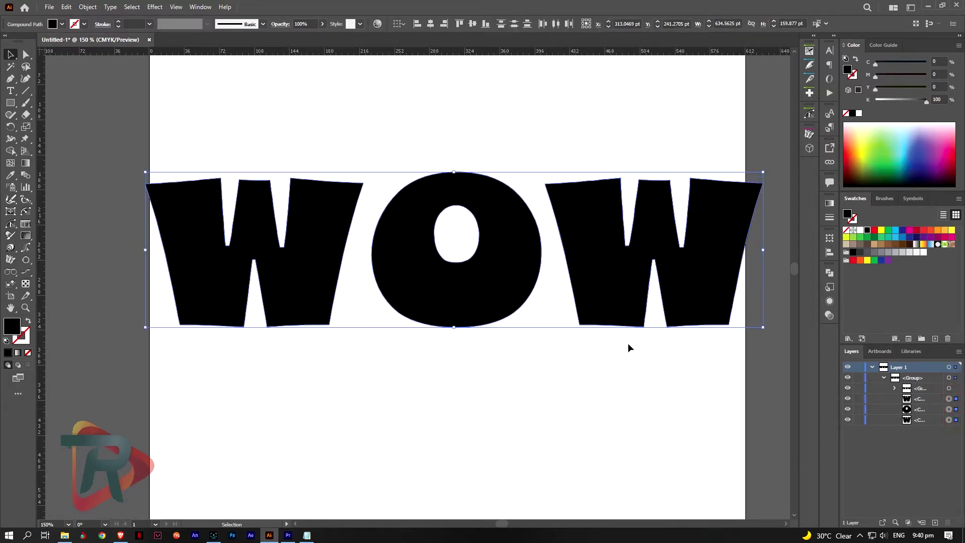
- Hide the offset outline group in Layers, then select and inspect the whole WOW artwork
right_click(636, 326)
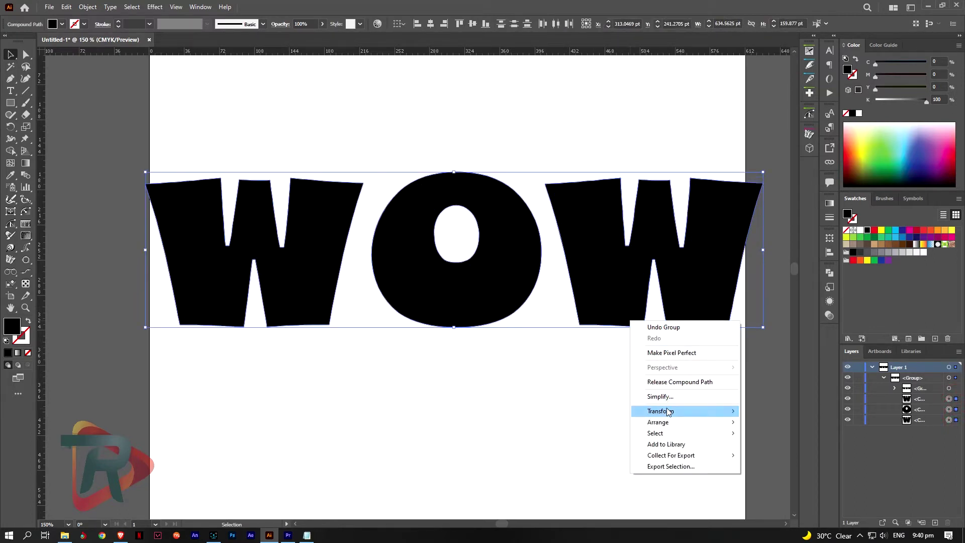
right_click(591, 322)
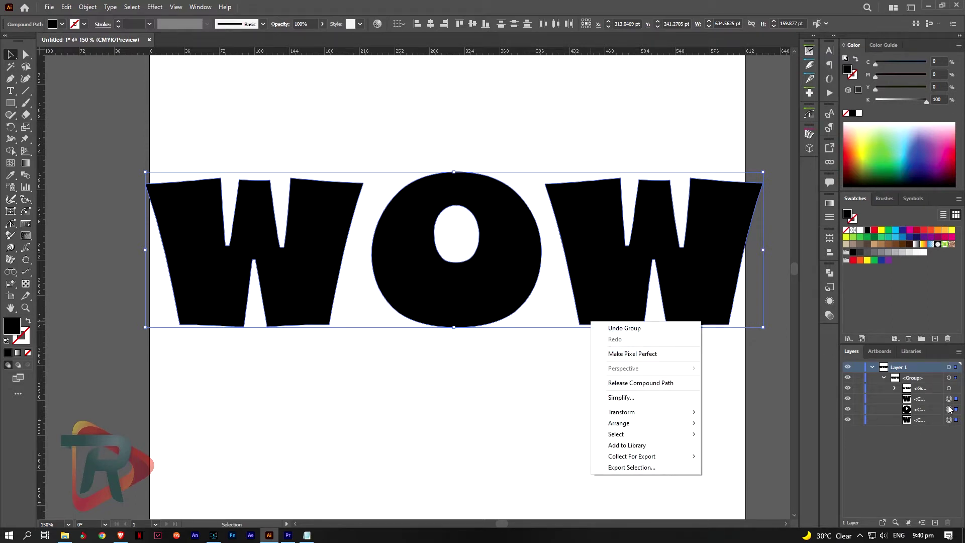
left_click(848, 388)
right_click(618, 311)
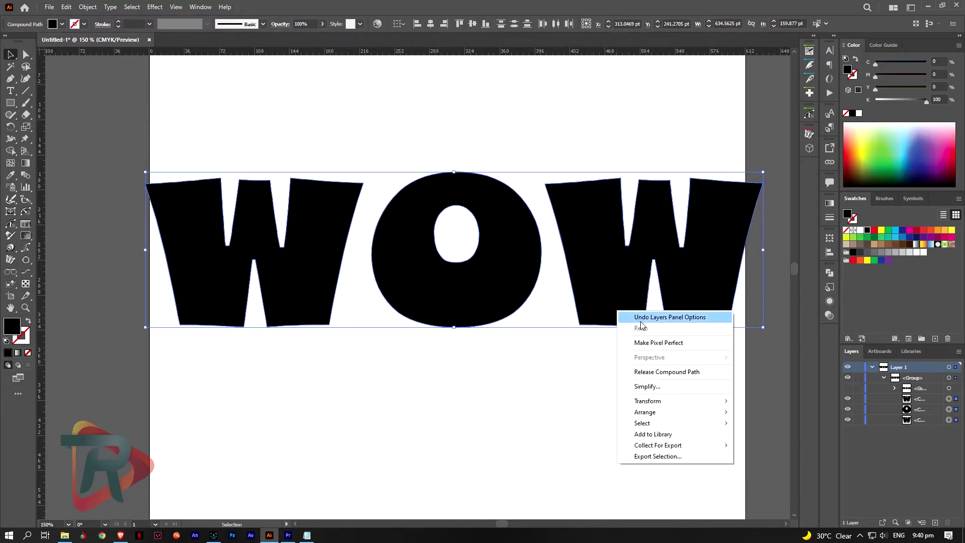
left_click(581, 372)
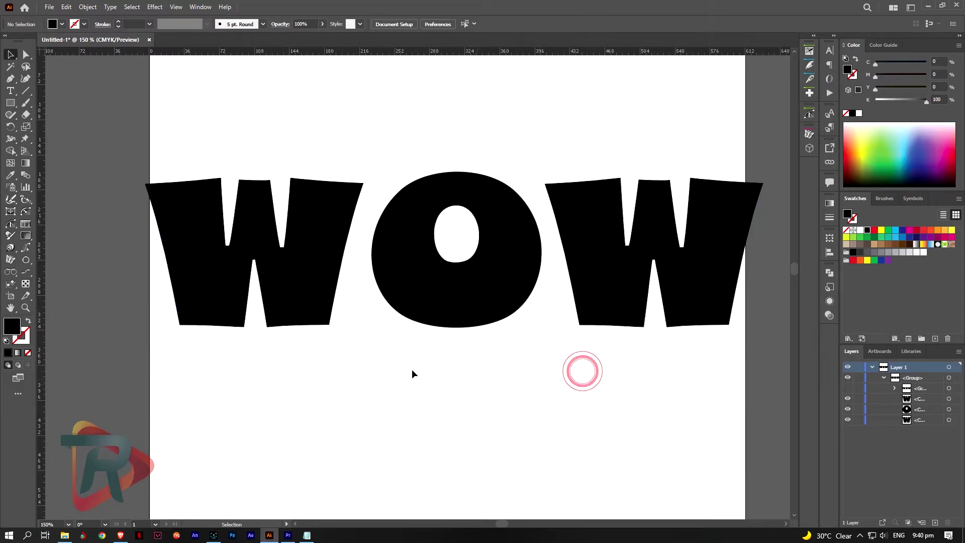
mouse_move(237, 360)
left_mouse_down()
mouse_move(639, 211)
mouse_move(625, 217)
left_mouse_up()
right_click(613, 223)
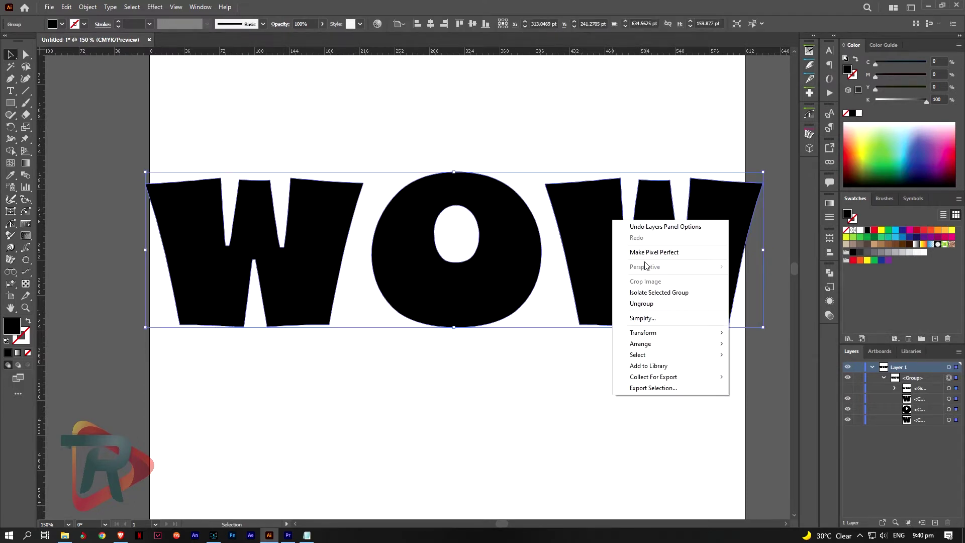
left_click(568, 385)
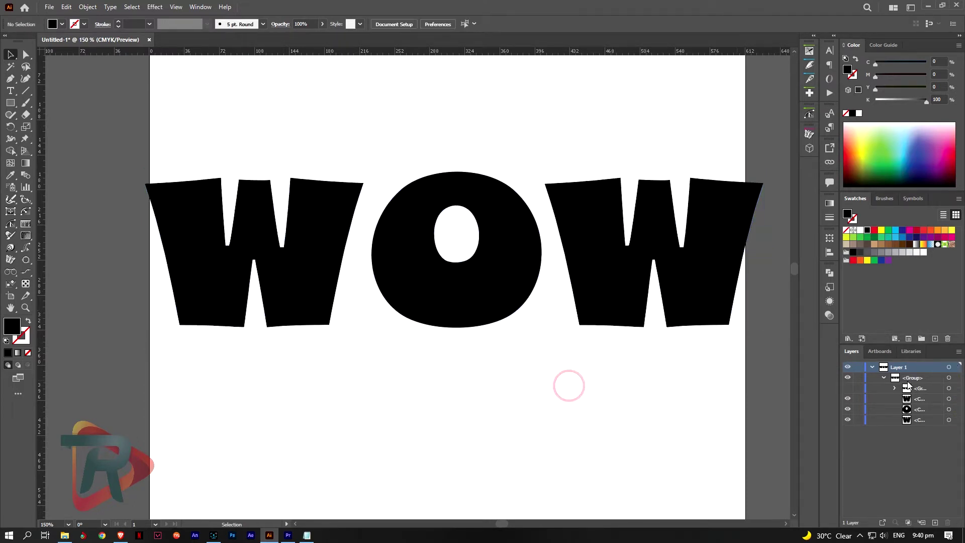
- Create Layer 2 and move the three WOW letter shapes onto it, below Layer 1
left_click(949, 399)
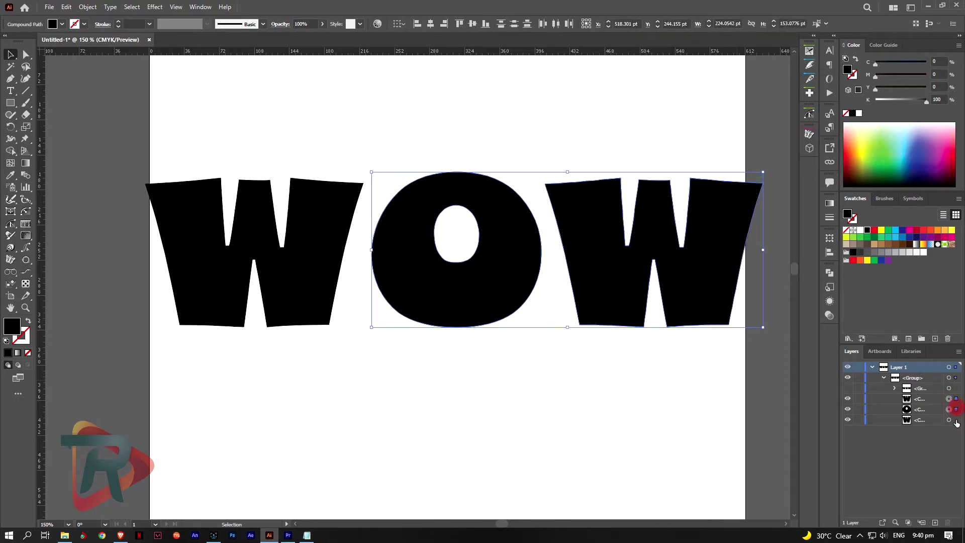
left_click(948, 420, "shift")
mouse_move(937, 402)
left_mouse_down()
mouse_move(935, 428)
mouse_move(939, 396)
left_mouse_up()
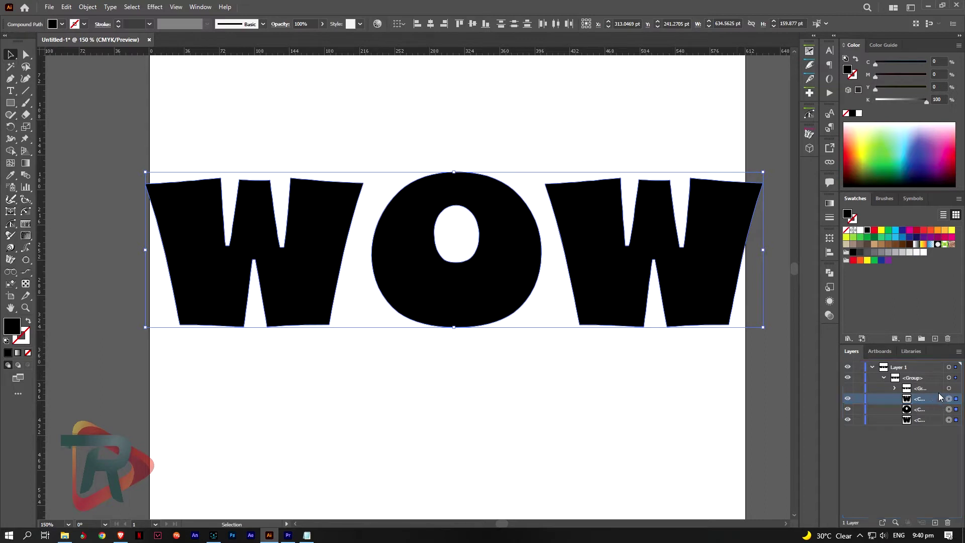
left_click(934, 522)
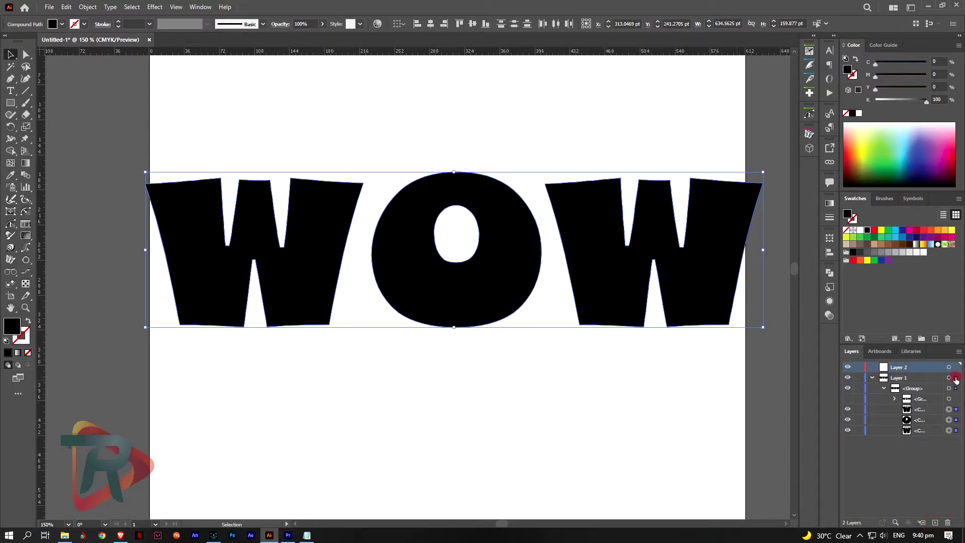
left_click_drag(956, 371, 912, 392)
left_click(871, 378)
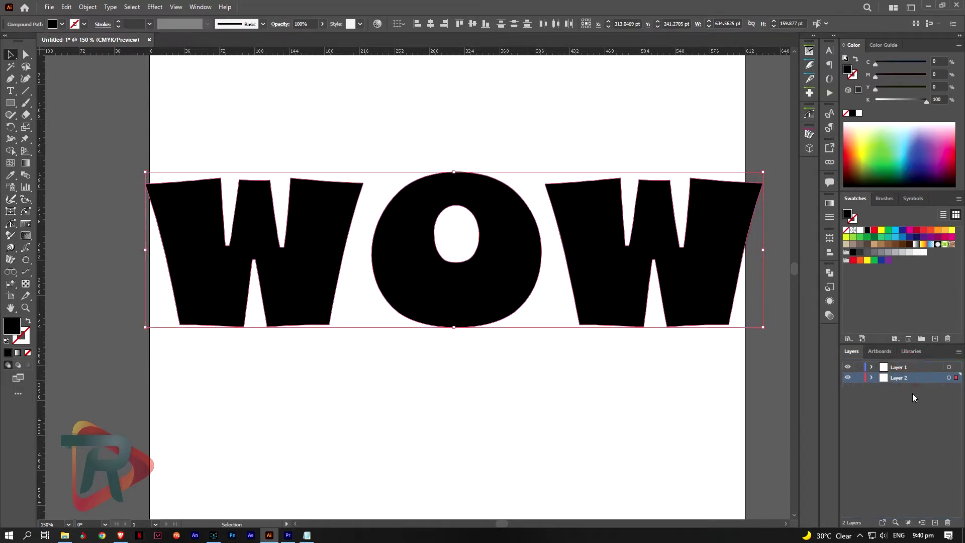
left_click(871, 369)
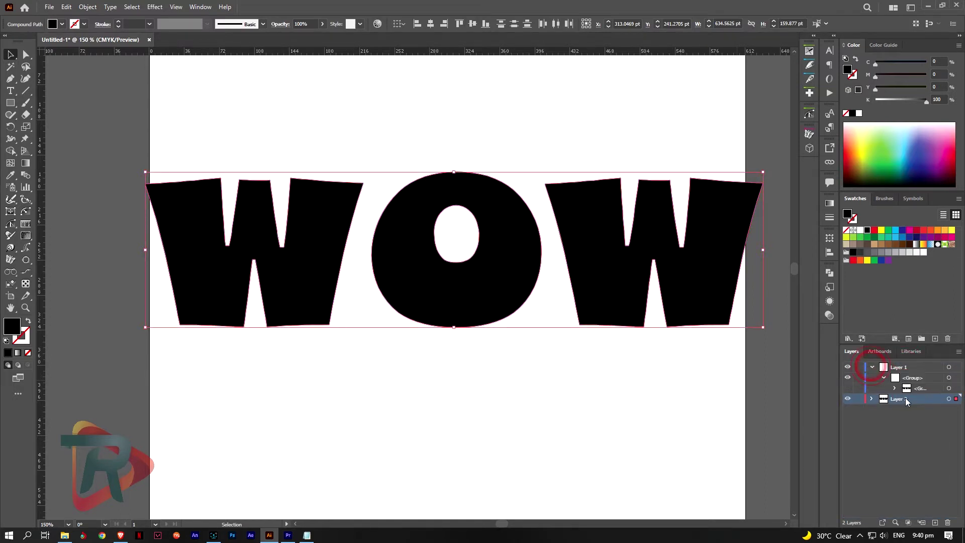
left_click_drag(918, 389, 918, 372)
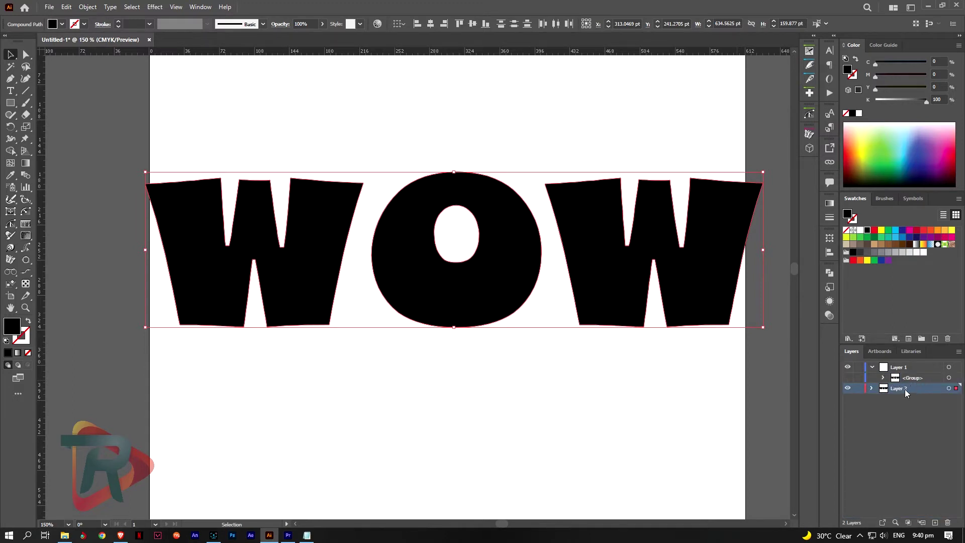
left_click(871, 367)
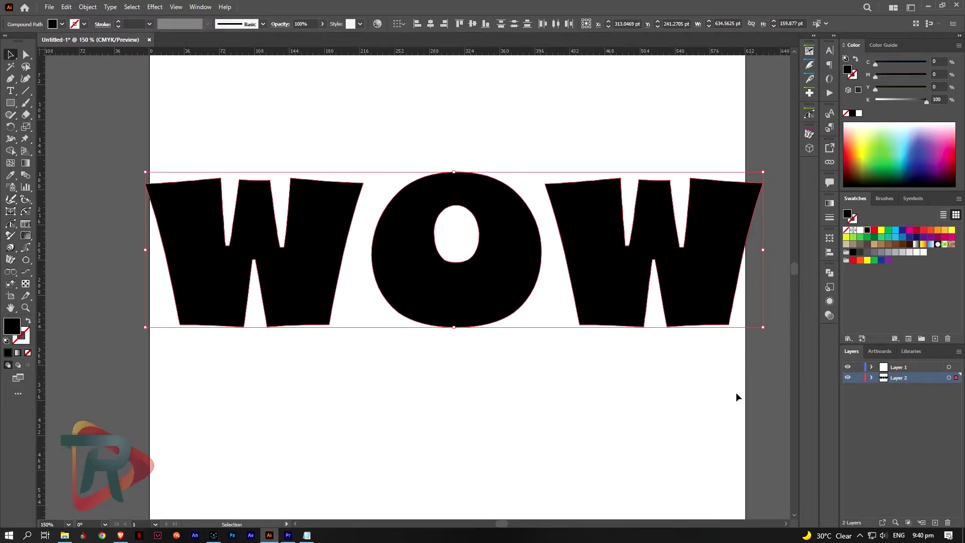
- Select the WOW letters on the artboard and copy them
left_click(618, 275)
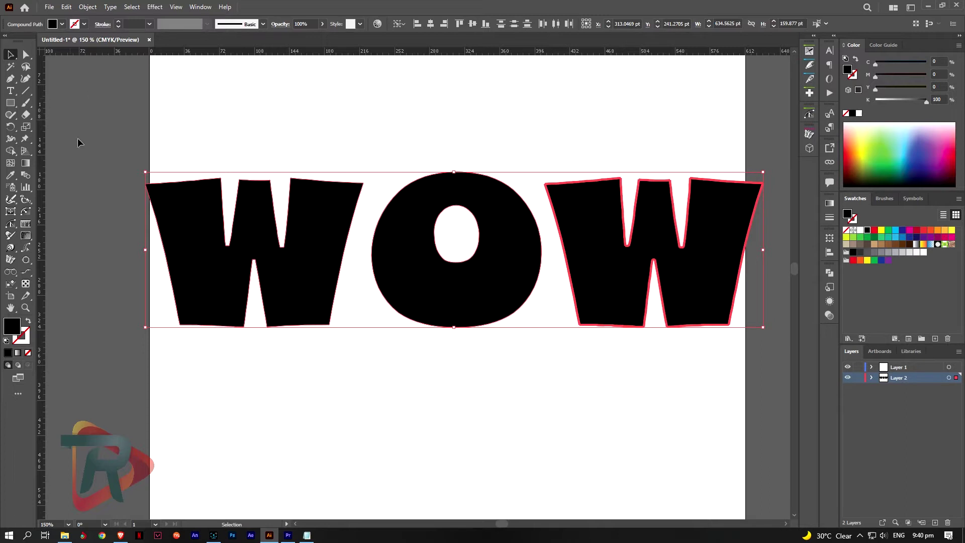
left_click(11, 54)
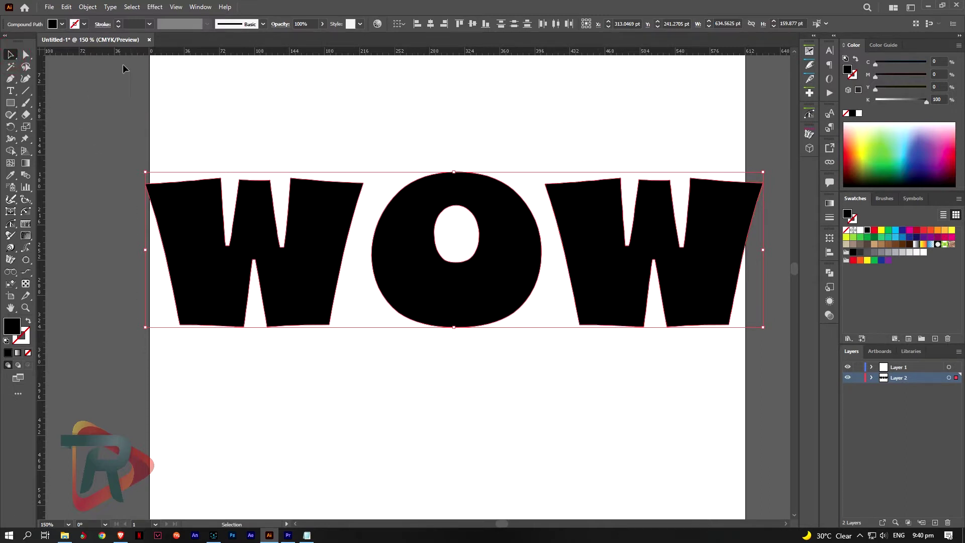
left_click(88, 7)
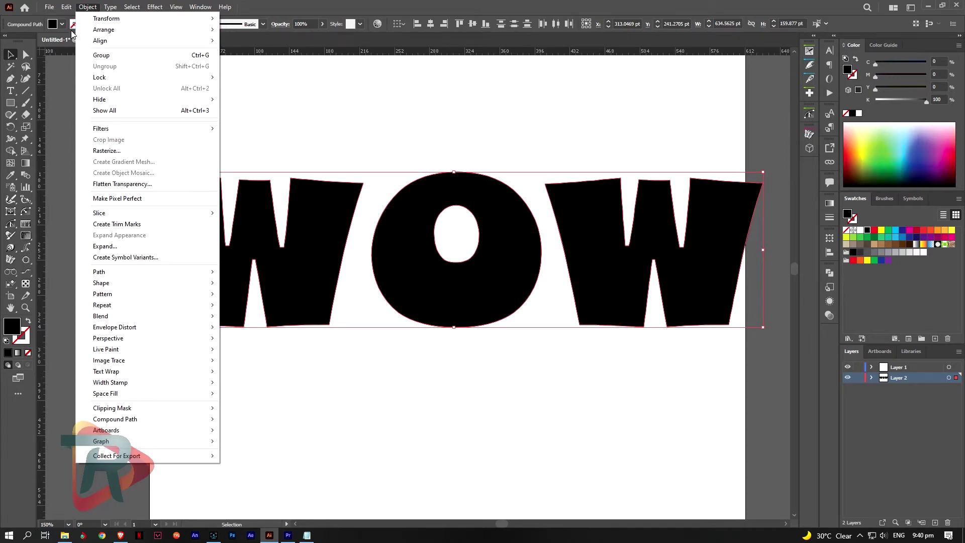
left_click(66, 7)
left_click(82, 55)
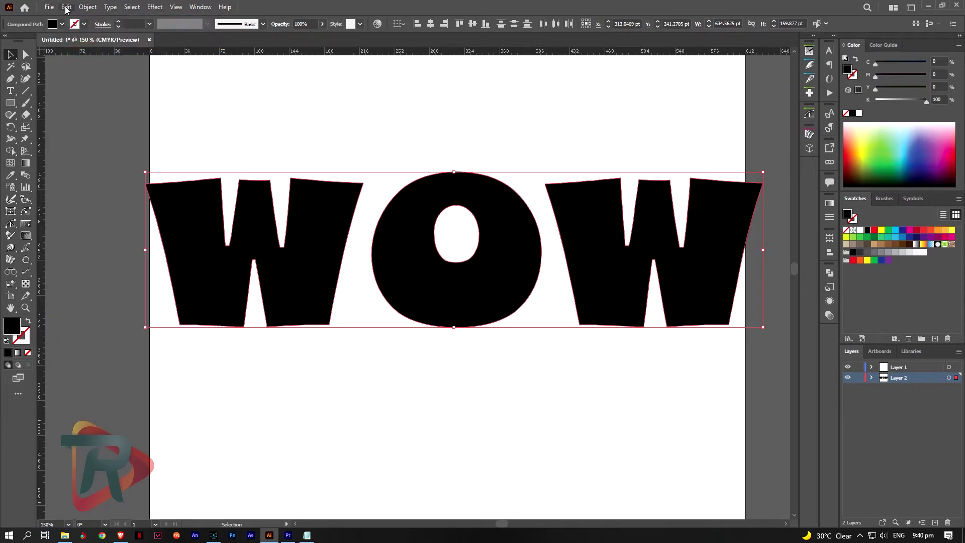
- Paste the letters in back, test-move the copy, then undo to remove the duplicates
left_click(67, 7)
left_click(83, 89)
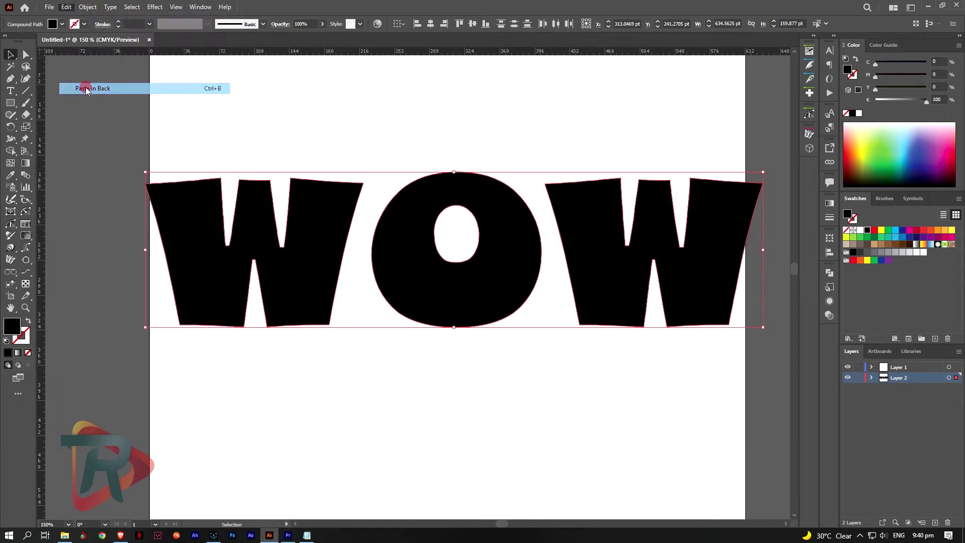
left_click_drag(494, 294, 505, 419)
key("ctrl+z")
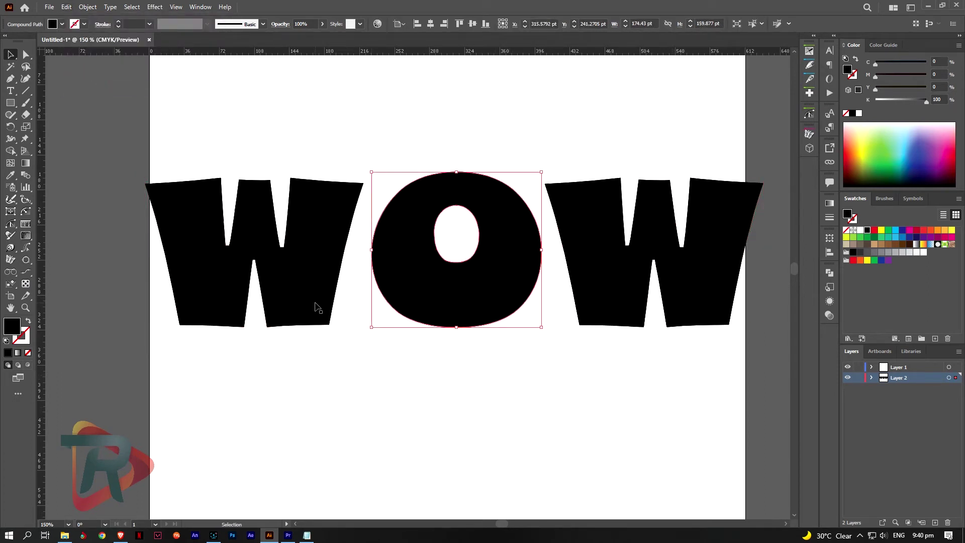
left_click(871, 377)
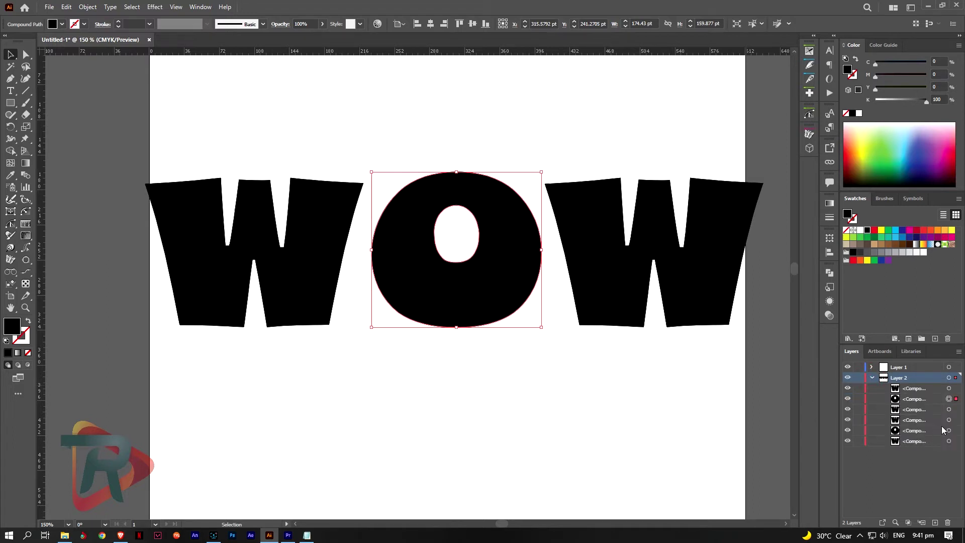
key("ctrl+z")
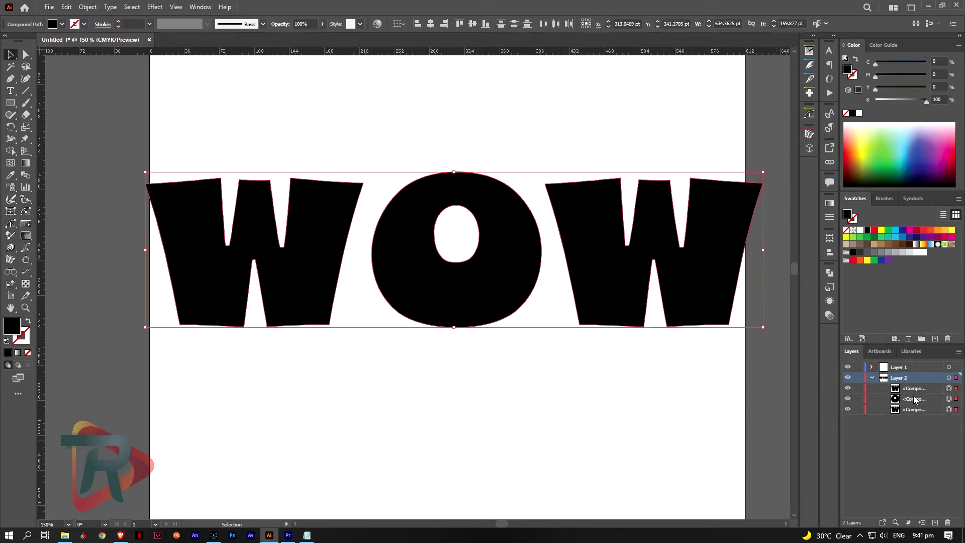
left_click(872, 377)
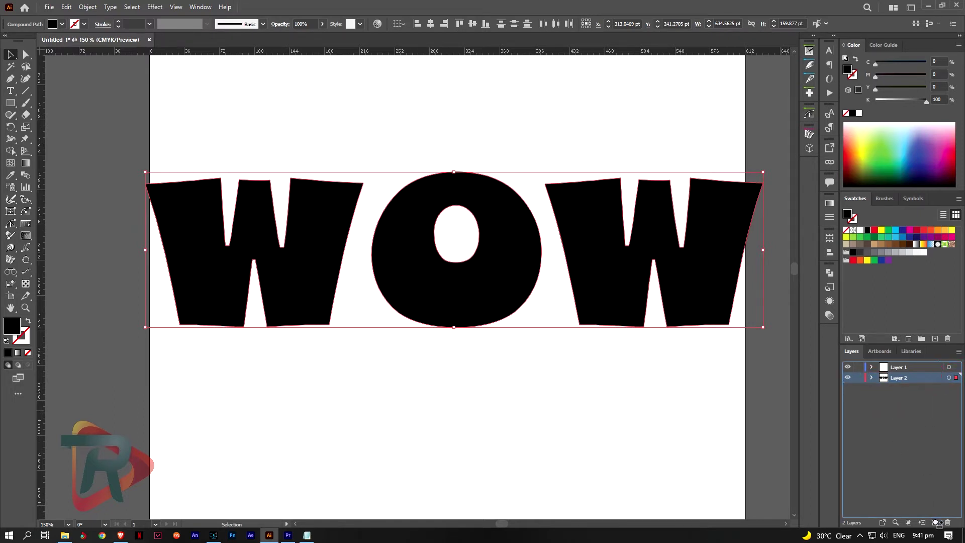
- Duplicate Layer 2, place the copy beneath it, and lock Layer 2
left_click_drag(955, 380, 934, 522)
left_click_drag(915, 379, 915, 393)
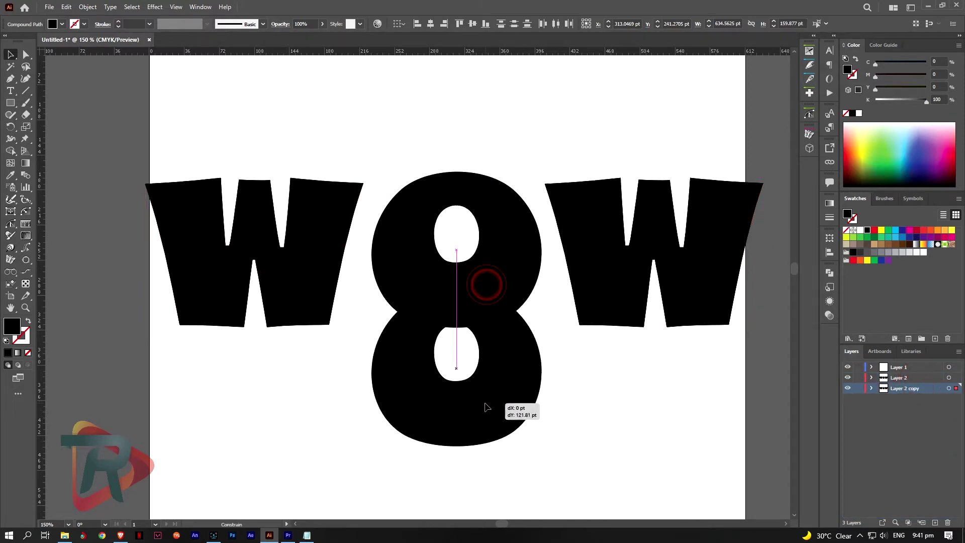
left_click_drag(486, 286, 486, 341)
key("ctrl+z")
left_click(949, 388)
key("v")
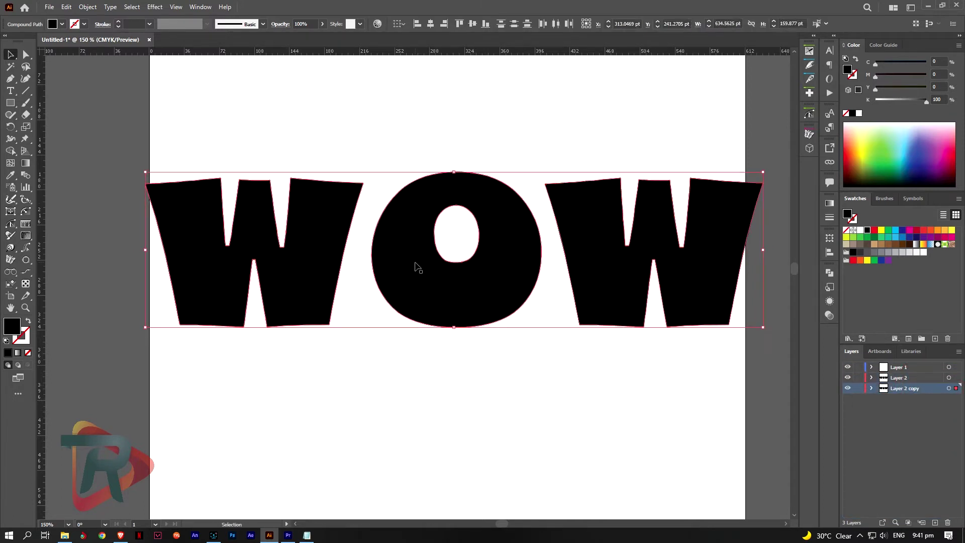
left_click_drag(342, 233, 344, 234)
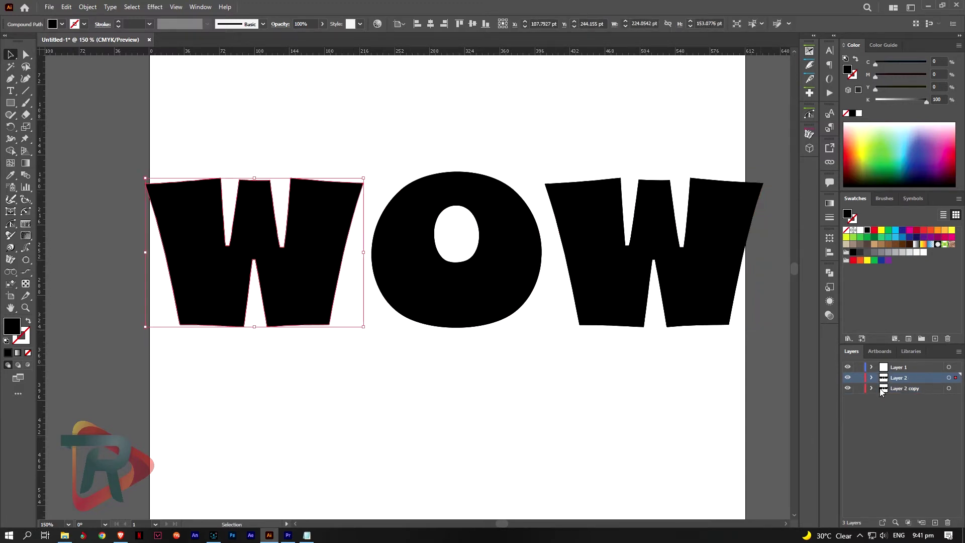
left_click(858, 377)
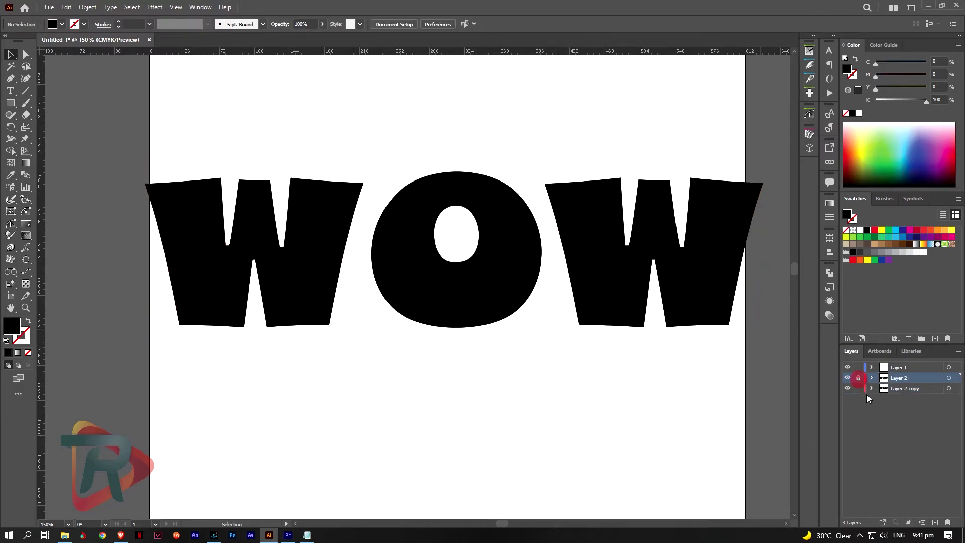
- Move the copied WOW straight down below the original and shrink it around its centre
left_click(949, 389)
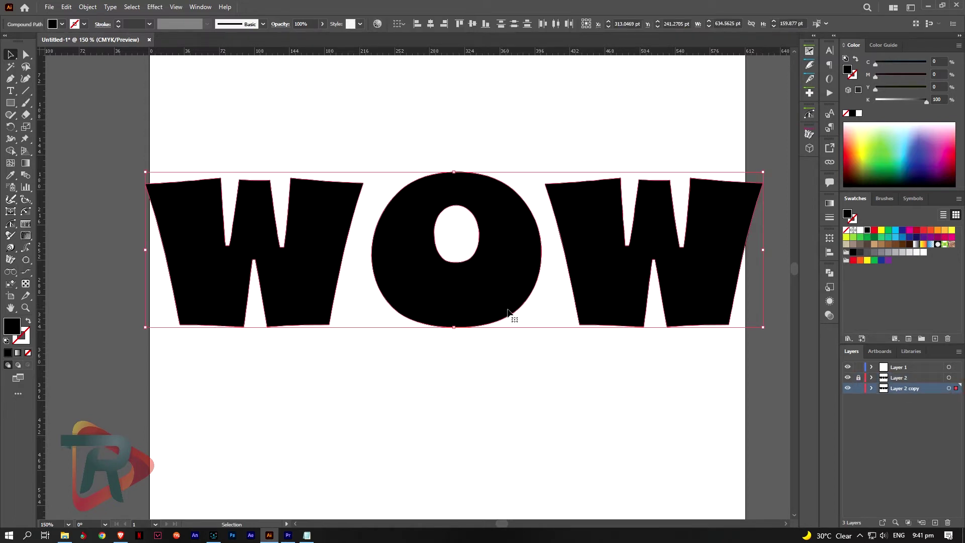
left_click_drag(512, 315, 505, 403)
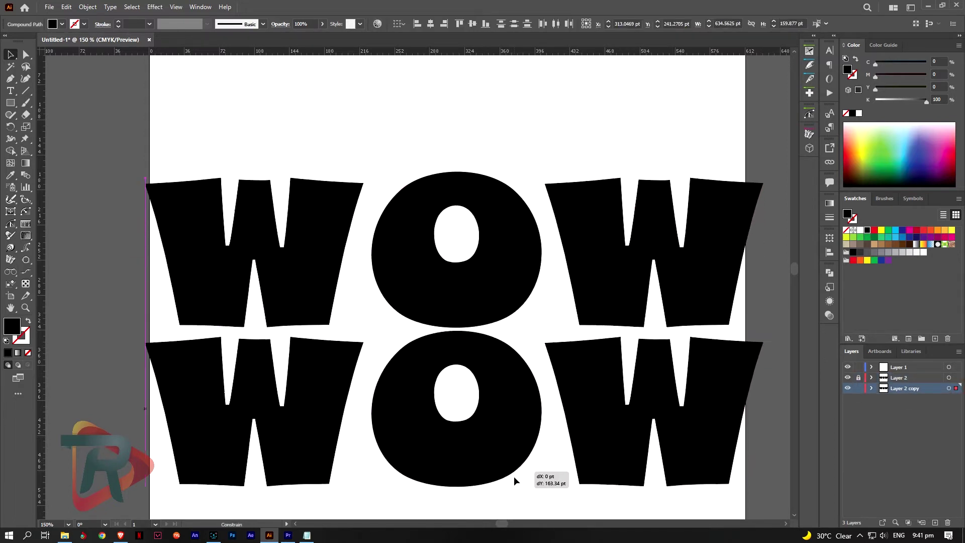
scroll(505, 408, "down", 4)
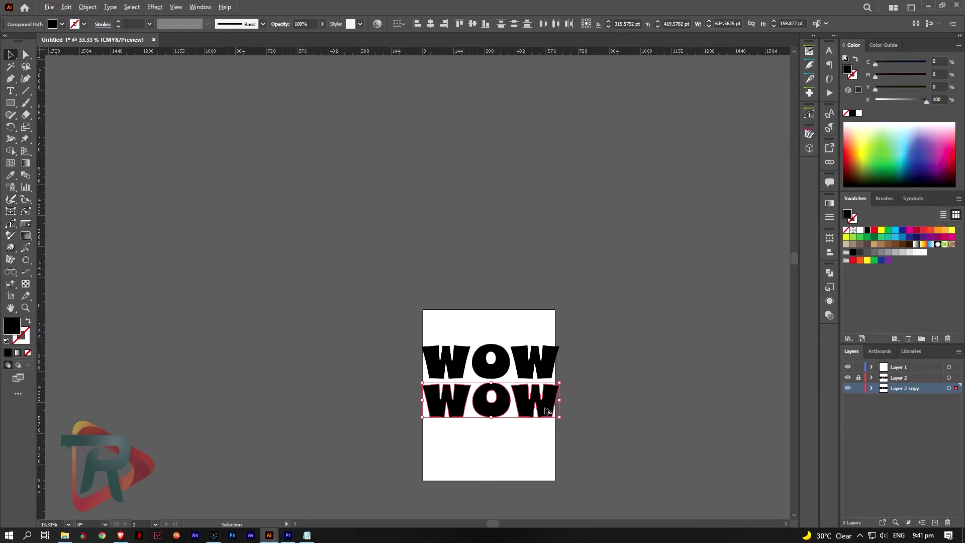
scroll(536, 424, "up", 3)
left_click_drag(604, 413, 469, 403)
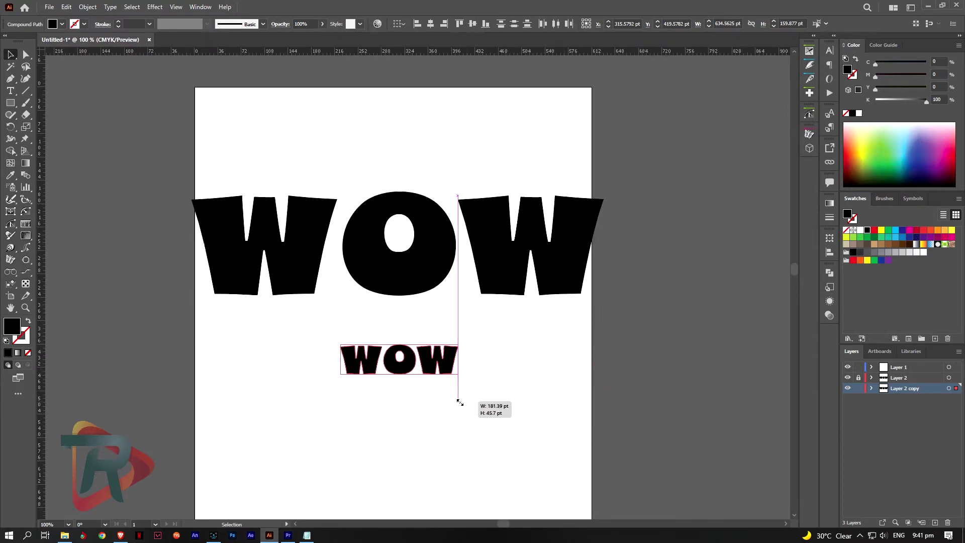
left_click_drag(469, 403, 443, 405)
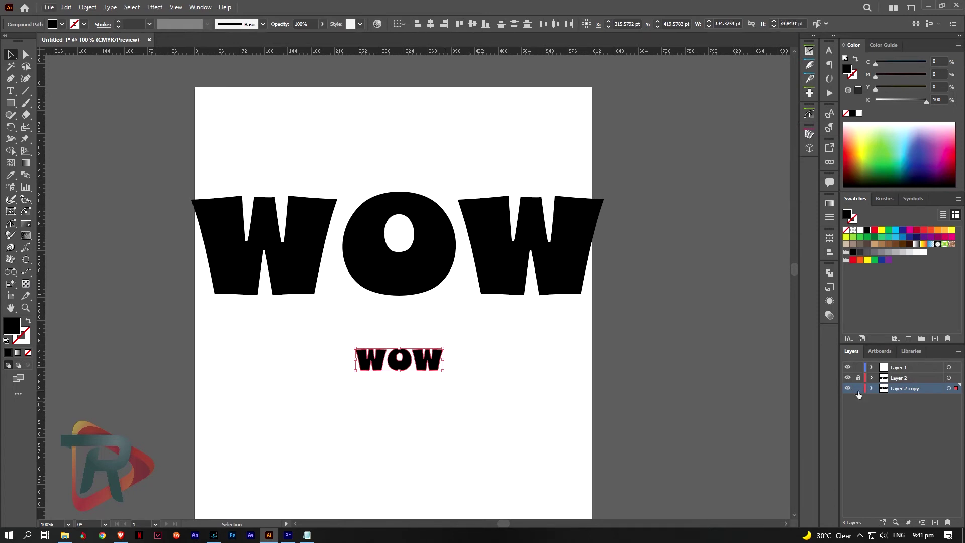
left_click(858, 377)
left_click(948, 378)
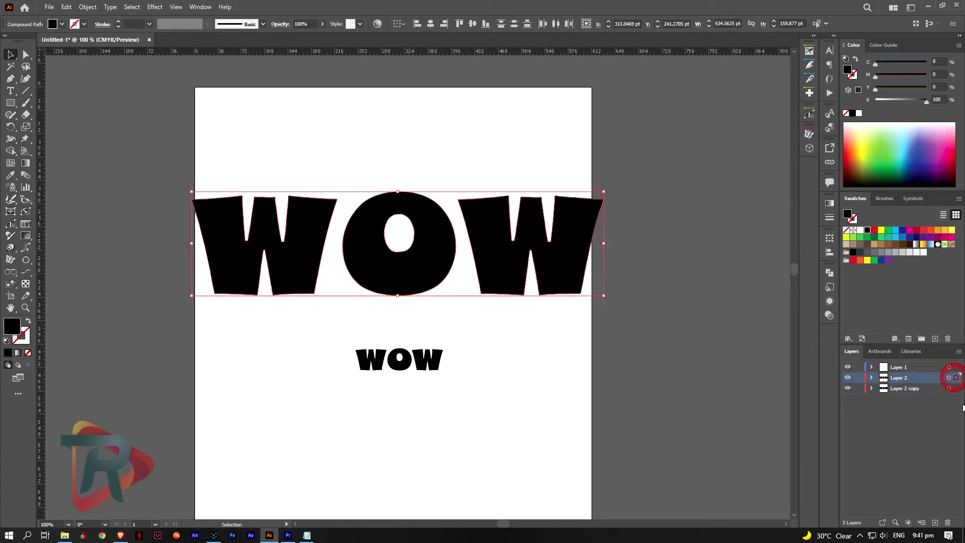
- Fill the large WOW with an orange-red swatch, and undo a trial blend with the small wow
left_click(930, 230)
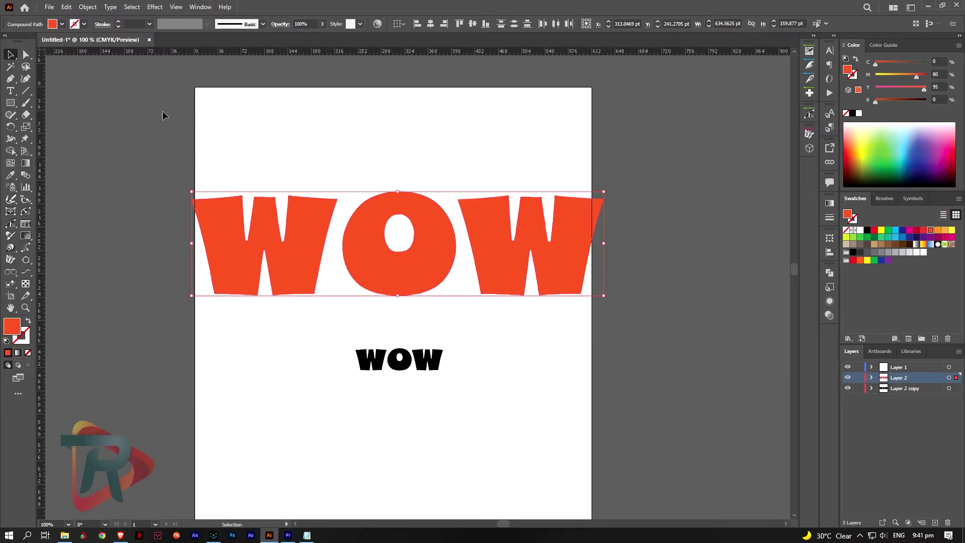
left_click_drag(162, 111, 631, 419)
left_click(88, 7)
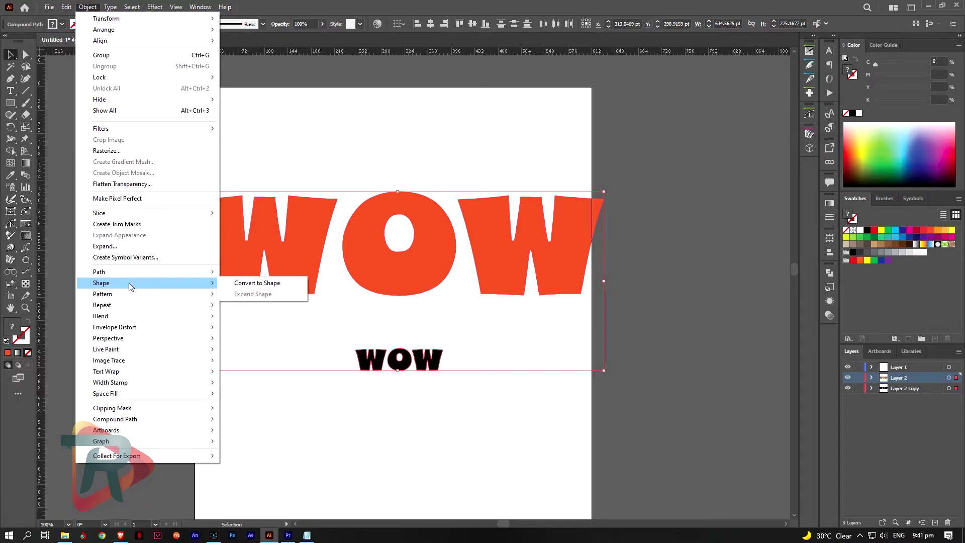
mouse_move(143, 315)
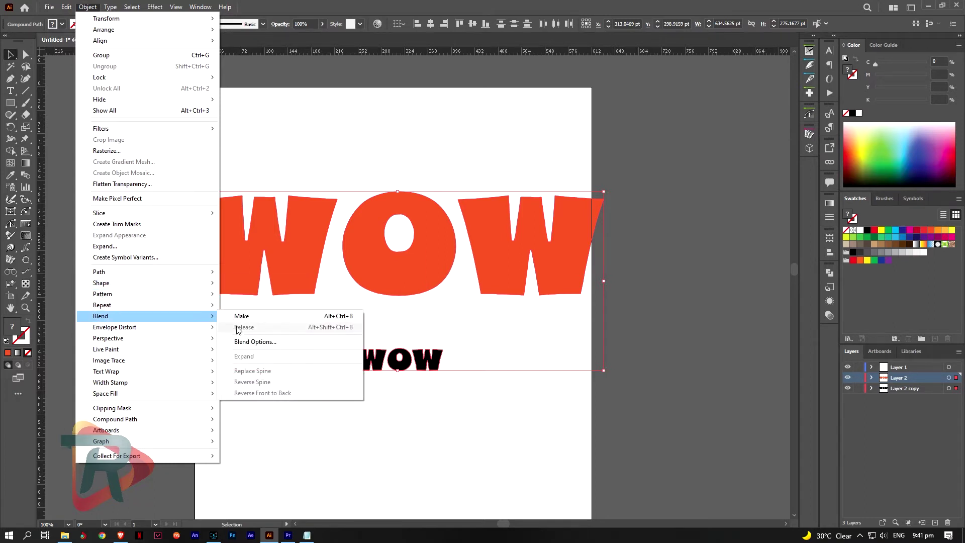
left_click(243, 316)
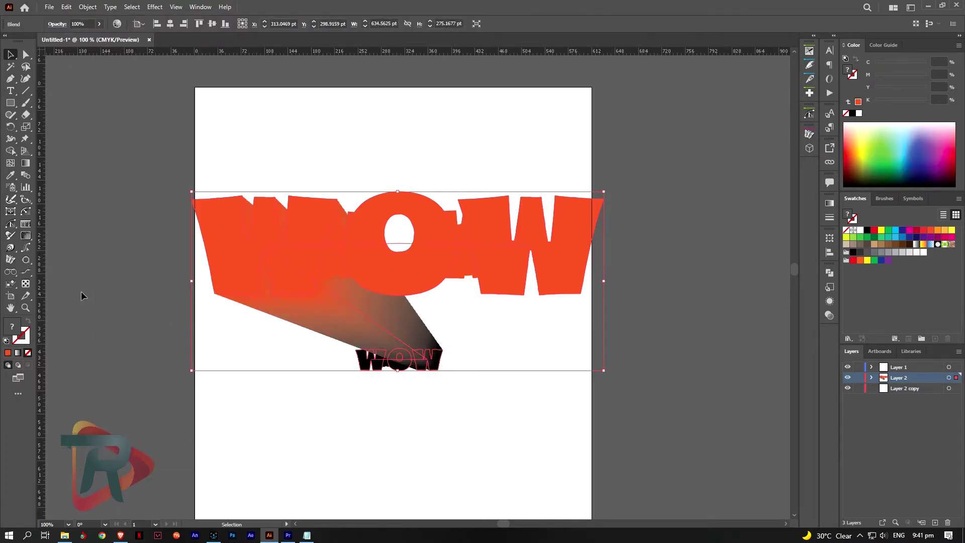
left_click(871, 377)
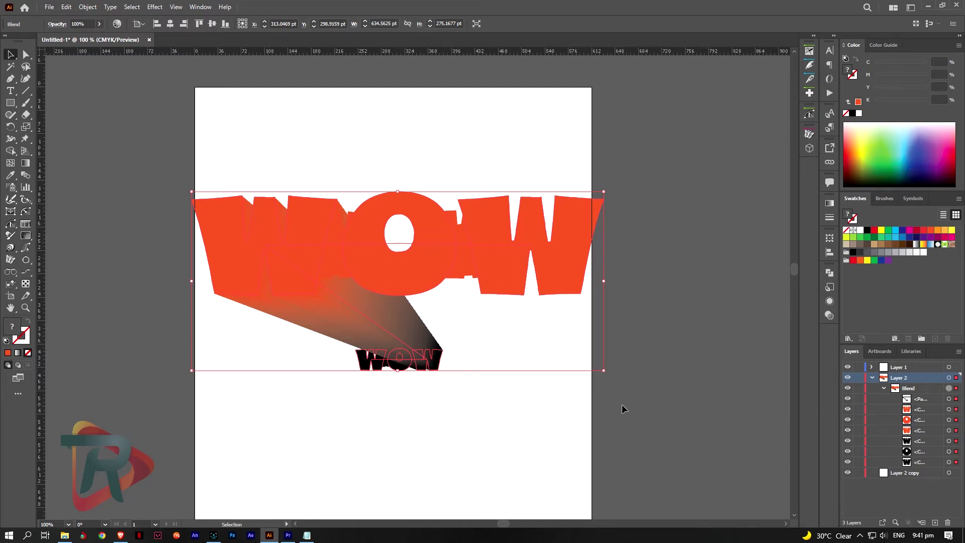
key("ctrl+z")
key("ctrl+z")
key("ctrl+z")
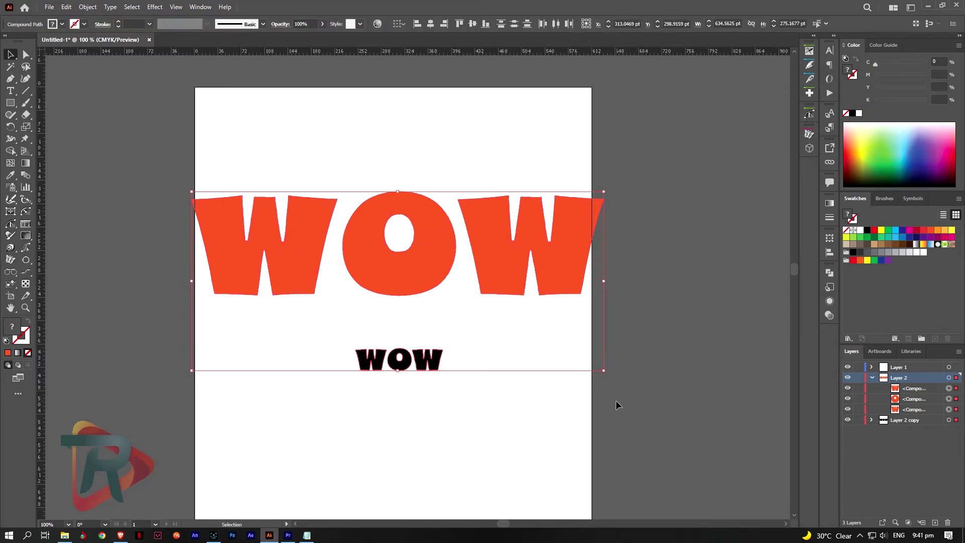
- Group the orange WOW's letters, then separately group the small black wow's letters
left_click(616, 400)
left_click_drag(623, 324, 137, 166)
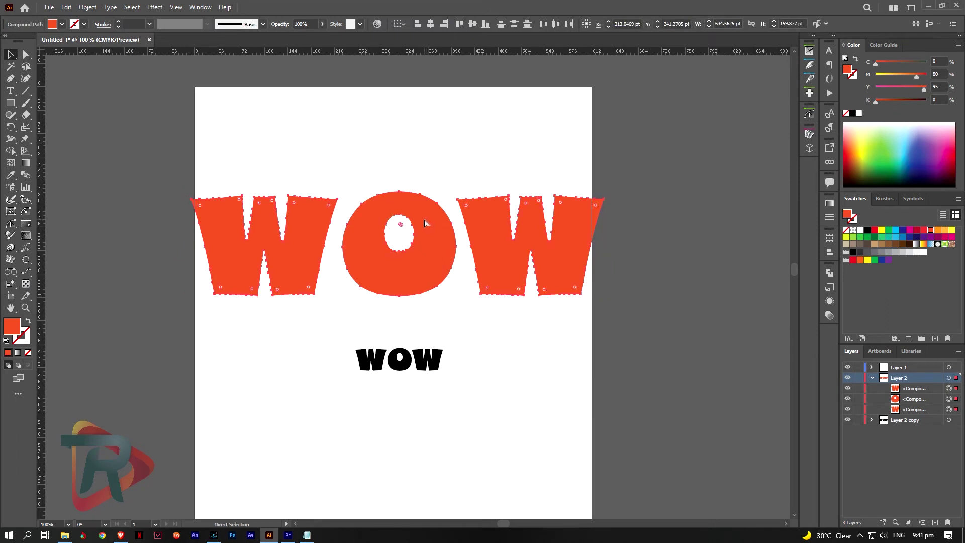
key("ctrl+g")
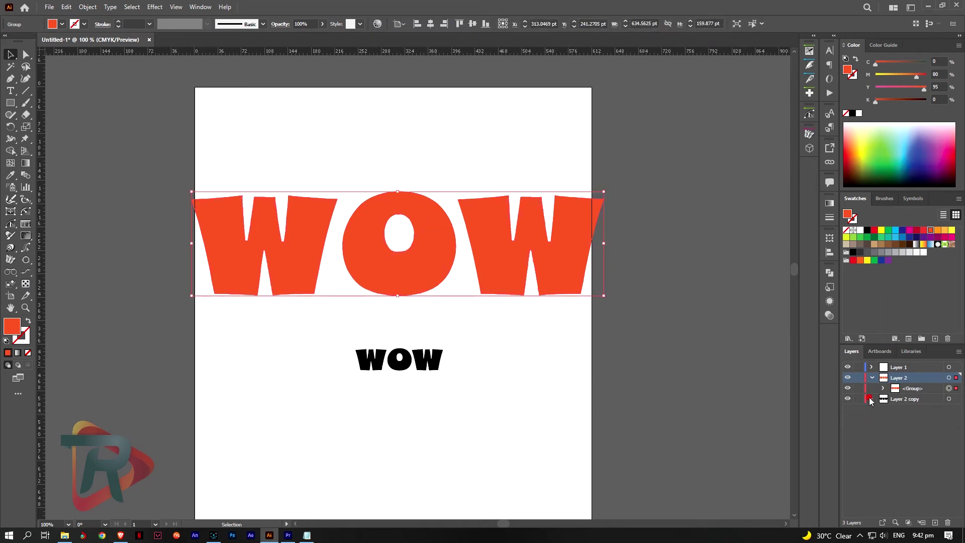
left_click(870, 398)
key("a")
left_click_drag(517, 399, 317, 316)
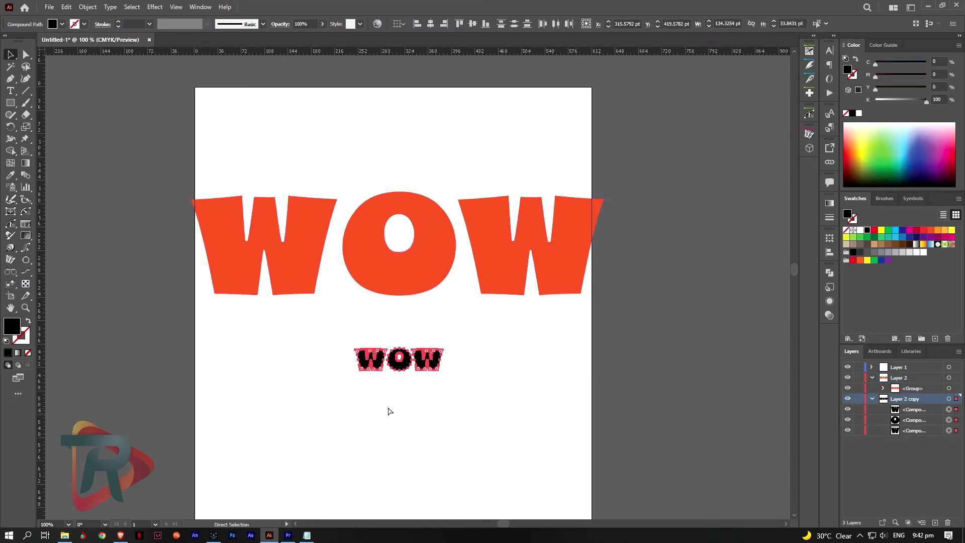
key("ctrl+g")
key("v")
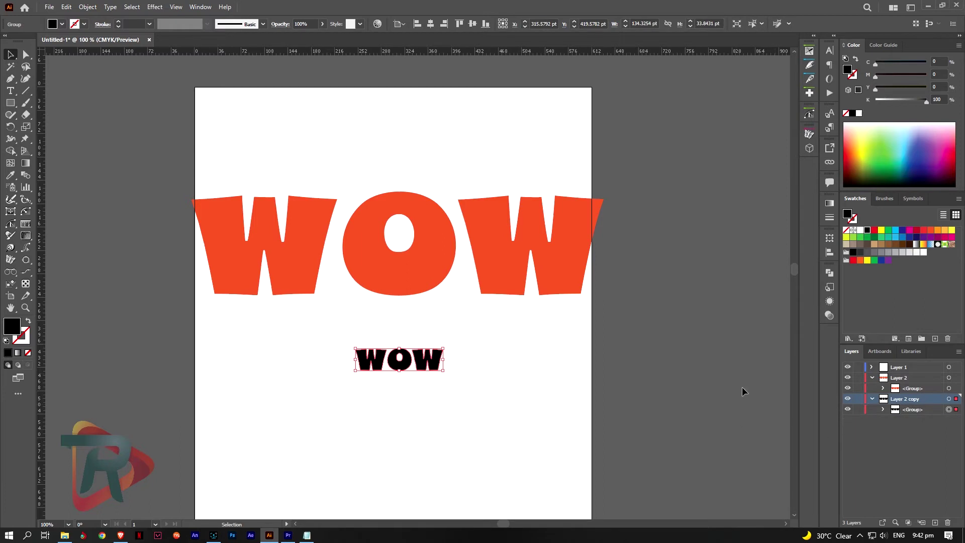
- Select both WOW groups and make a blend between them with Object > Blend > Make
left_click_drag(628, 395, 79, 105)
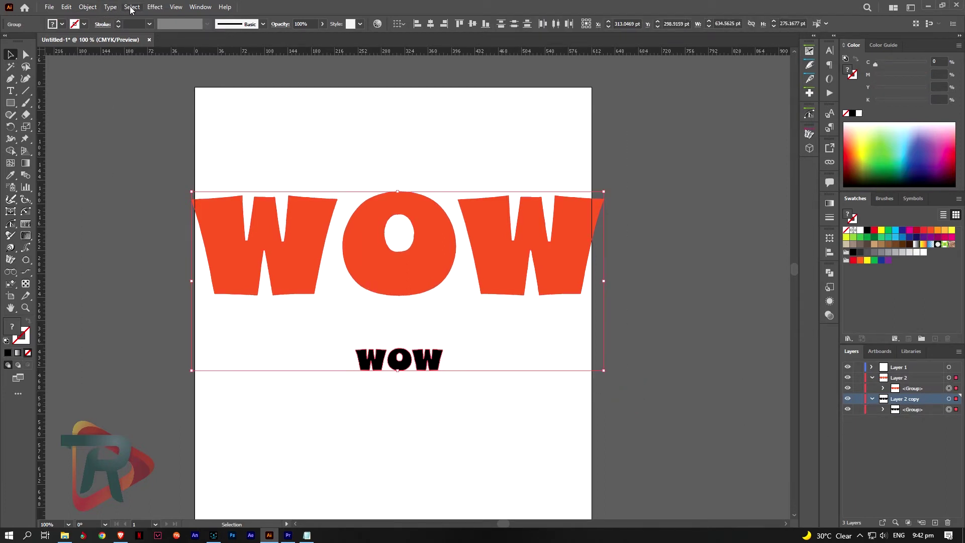
left_click(93, 8)
left_click(134, 316)
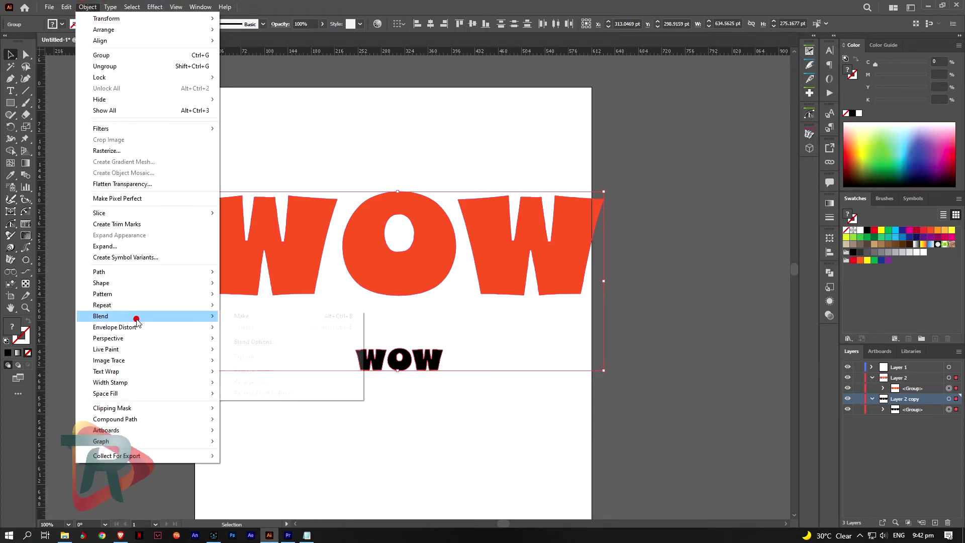
left_click(234, 319)
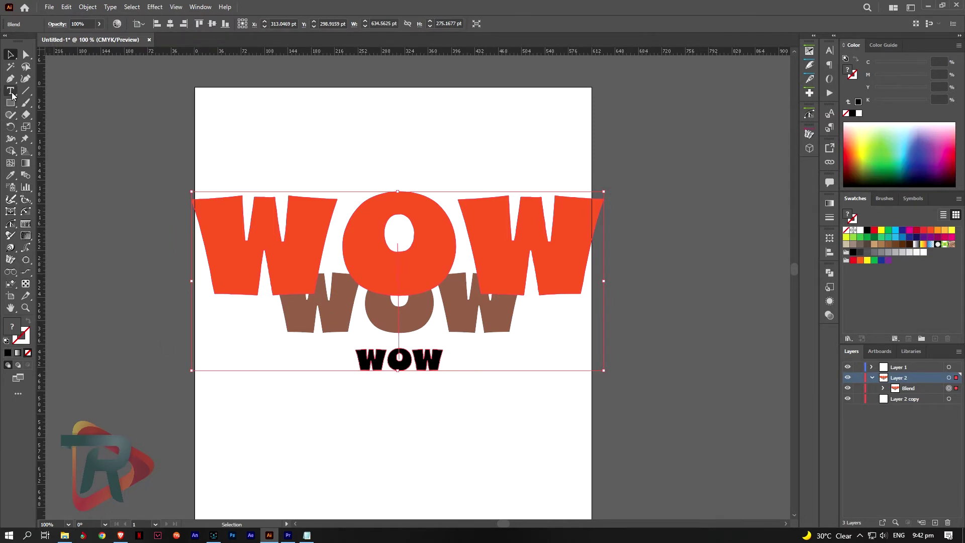
- Set the blend options to 100 Specified Steps with Align to Page orientation
double_click(26, 175)
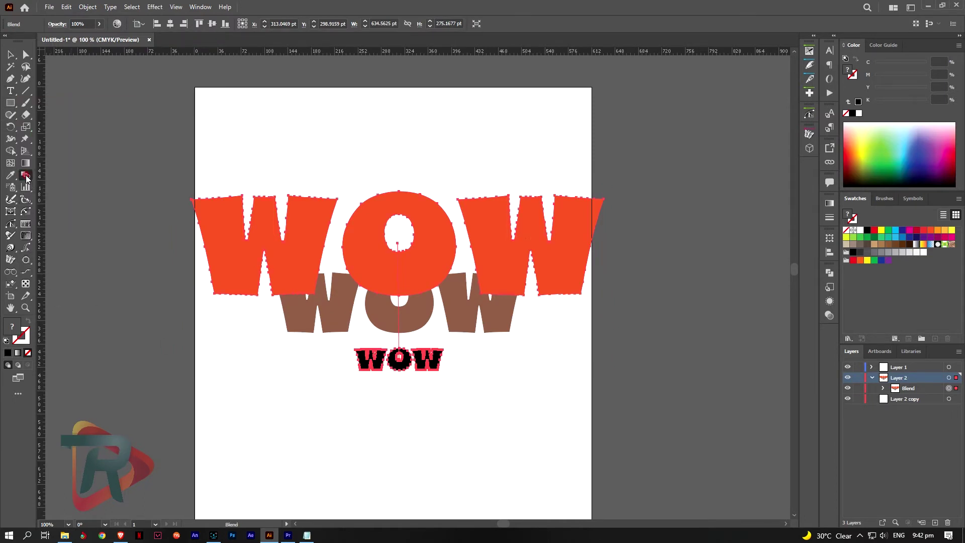
left_click(572, 237)
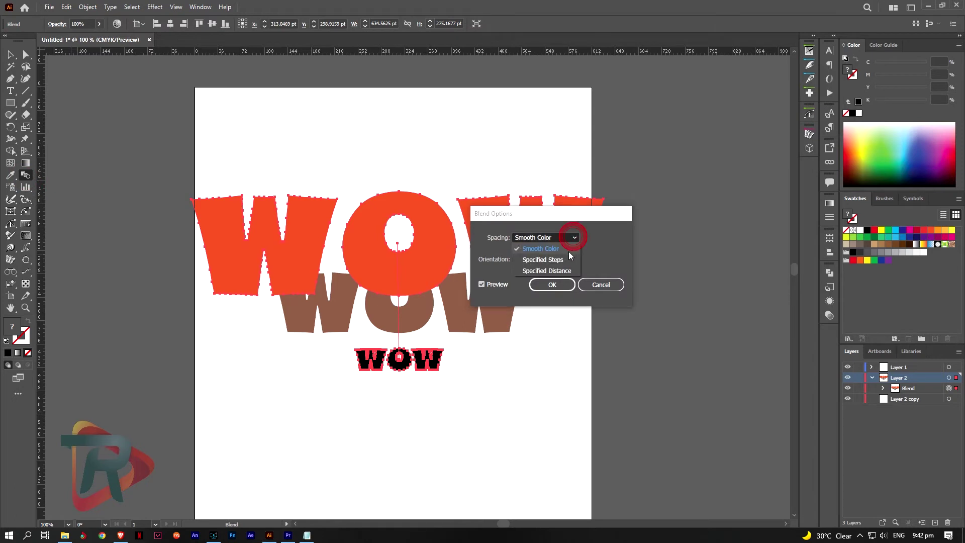
left_click(565, 255)
left_click(602, 238)
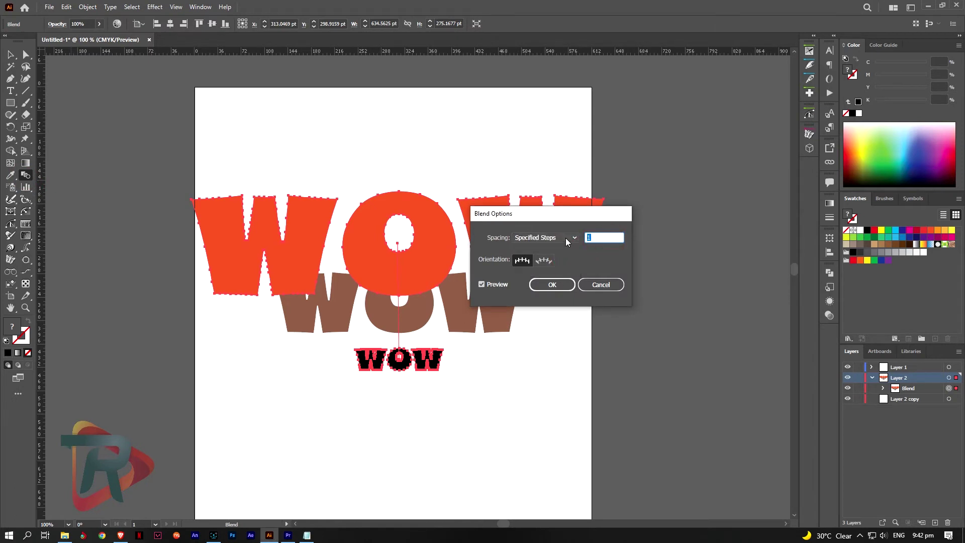
type("1")
type("00")
left_click(522, 260)
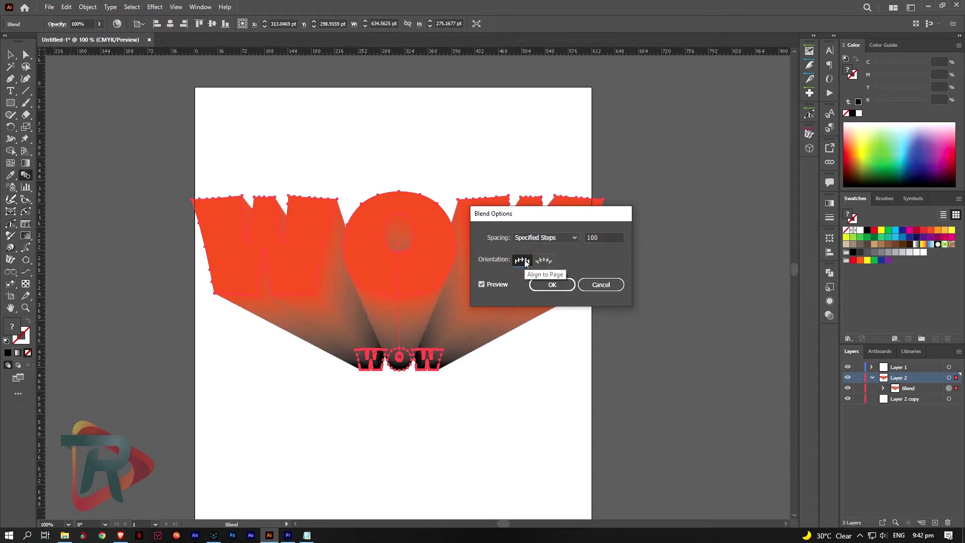
left_click(542, 285)
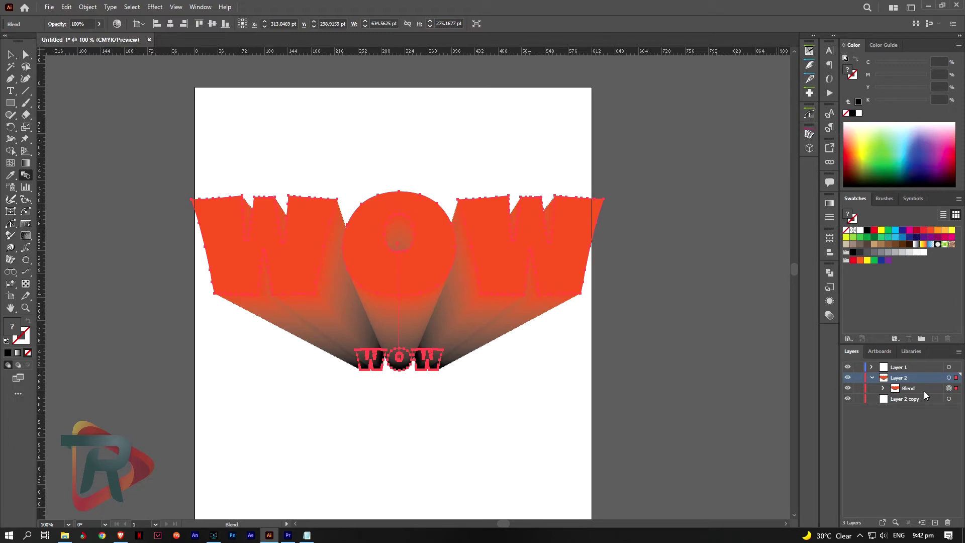
left_click(897, 398)
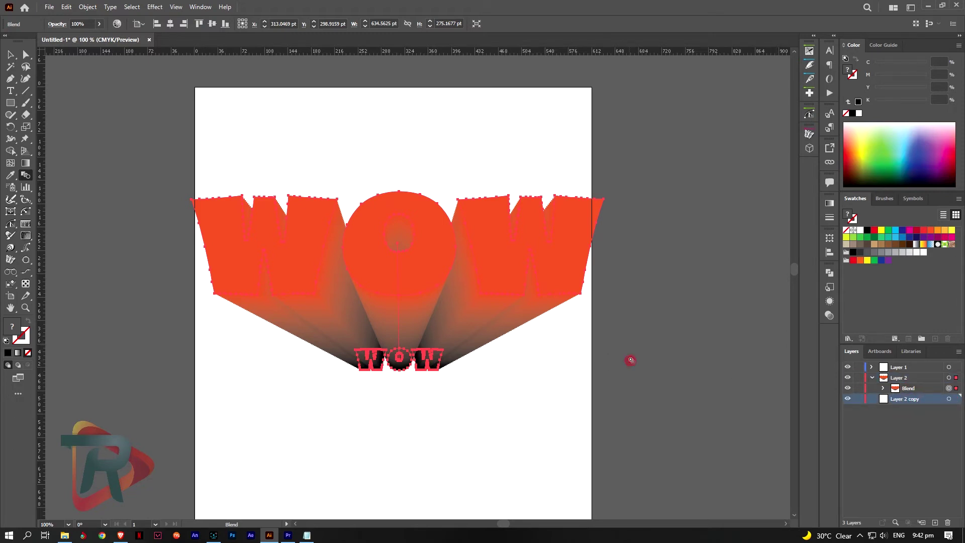
- Expand the blend and select its top orange WOW group
left_click(10, 54)
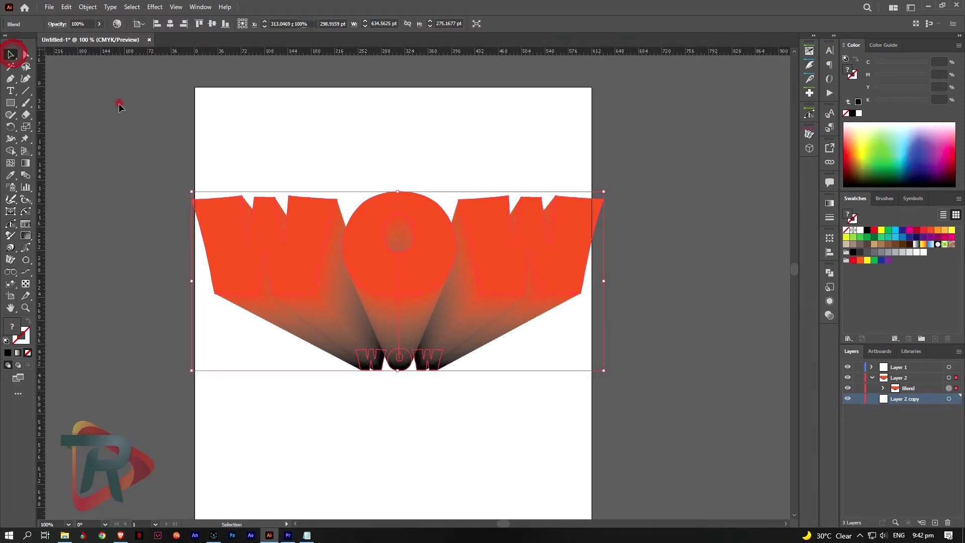
left_click(118, 101)
left_click(256, 233)
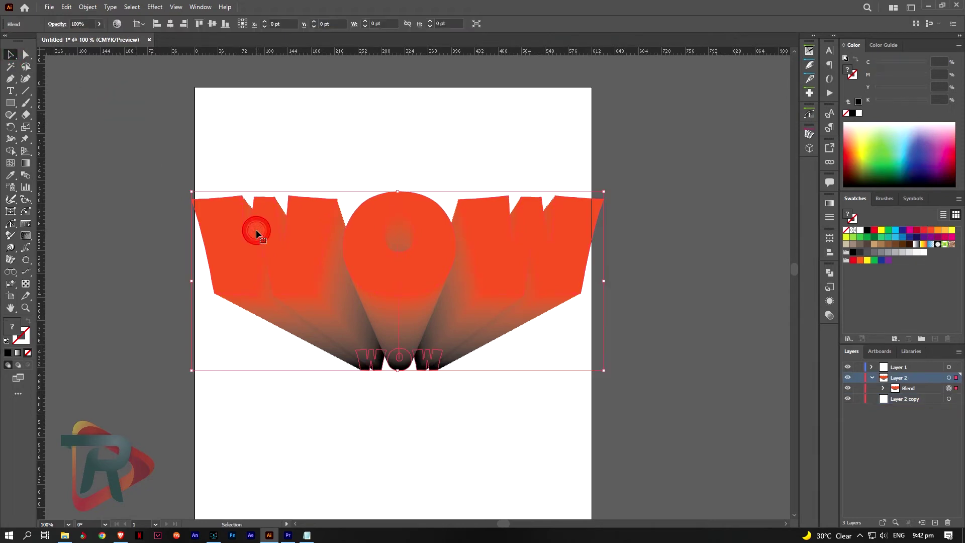
left_click(883, 388)
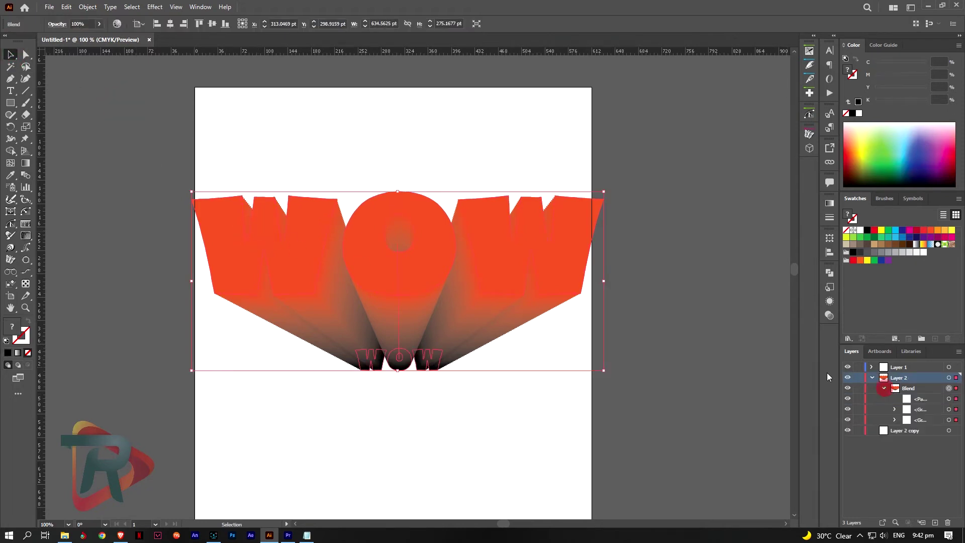
left_click(955, 409)
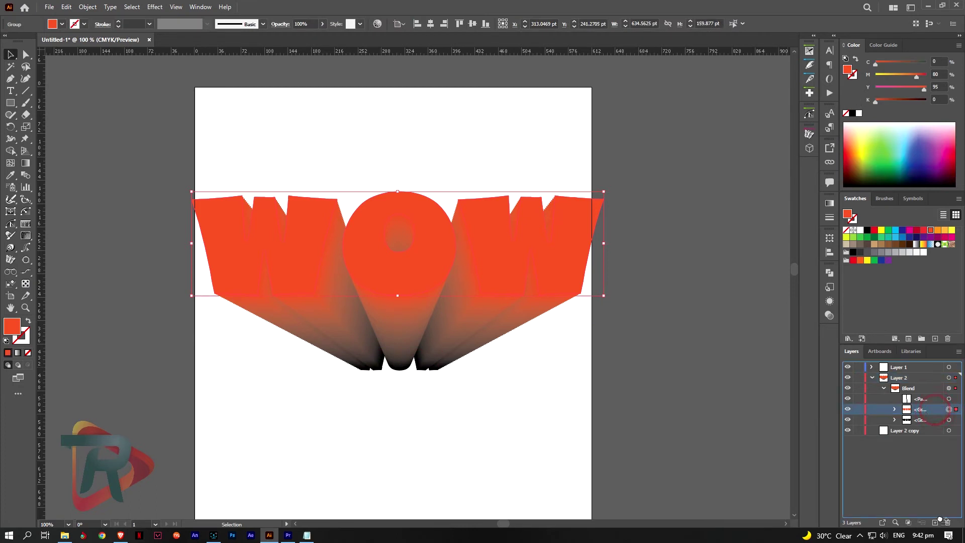
- Duplicate the orange WOW group and move the copy layer above the blend layer
left_click_drag(940, 518, 935, 522)
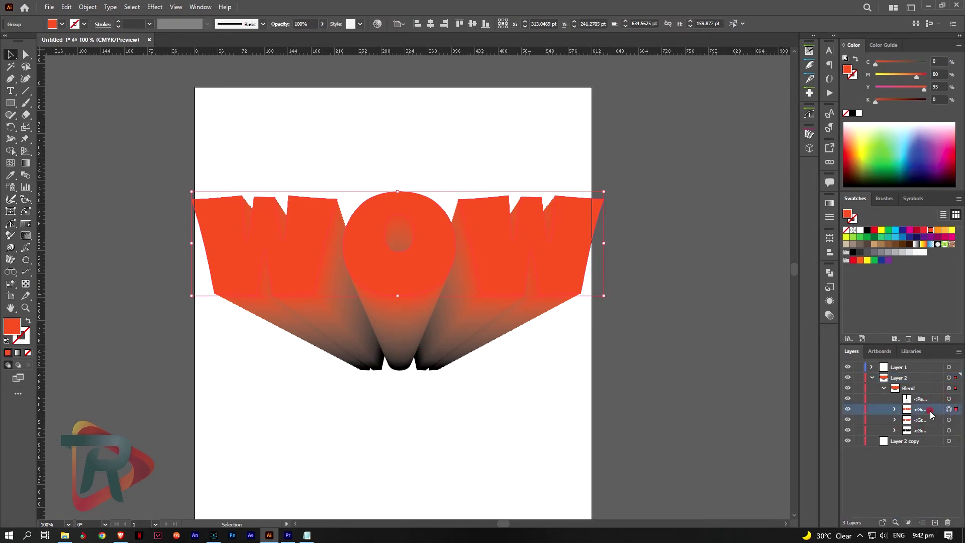
left_click_drag(929, 413, 931, 376)
left_click_drag(923, 411, 923, 447)
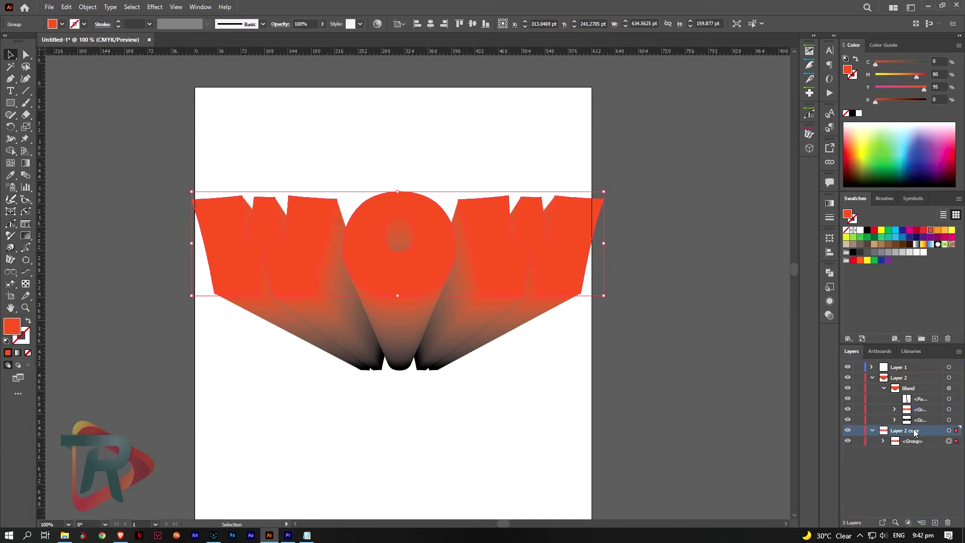
left_click(872, 431)
left_click_drag(912, 431, 915, 373)
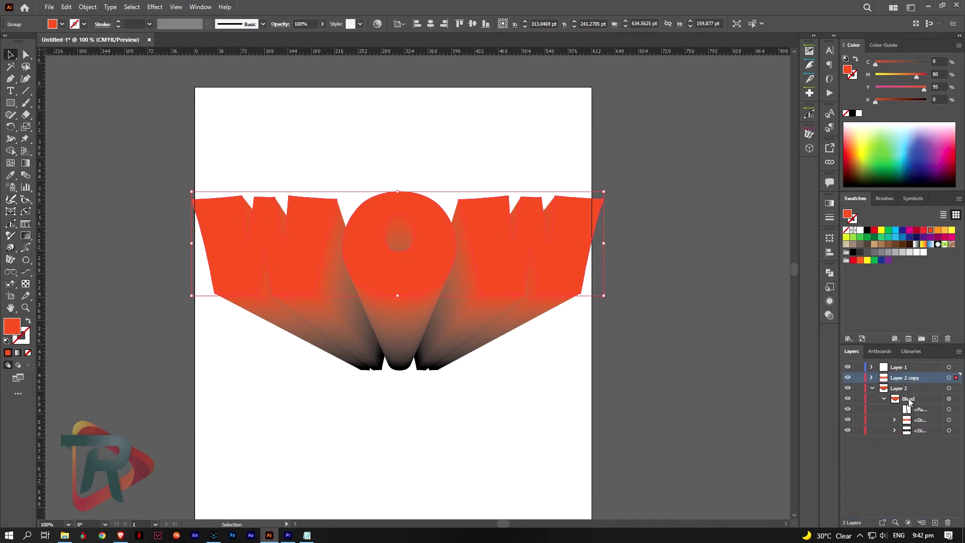
- Delete Layer 1, then undo to restore it
left_click(921, 368)
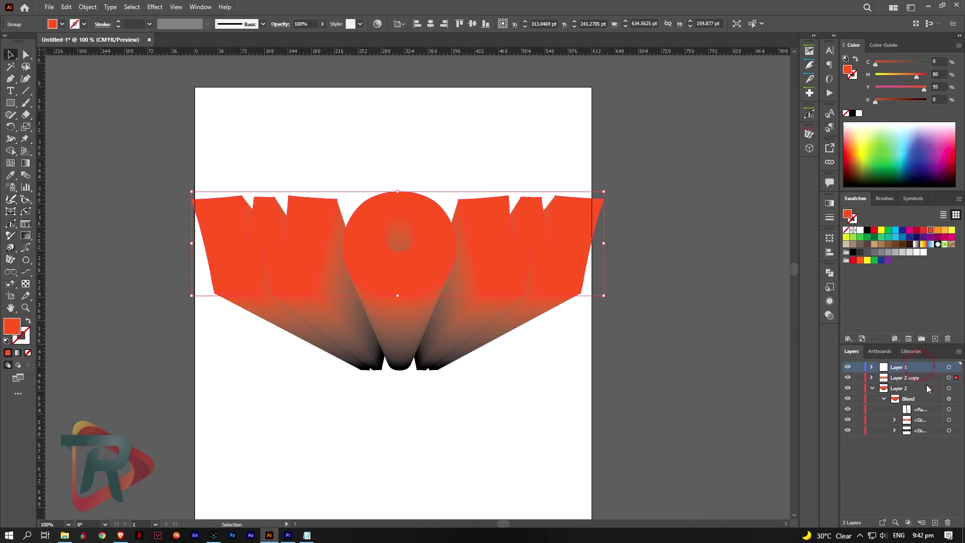
left_click(947, 522)
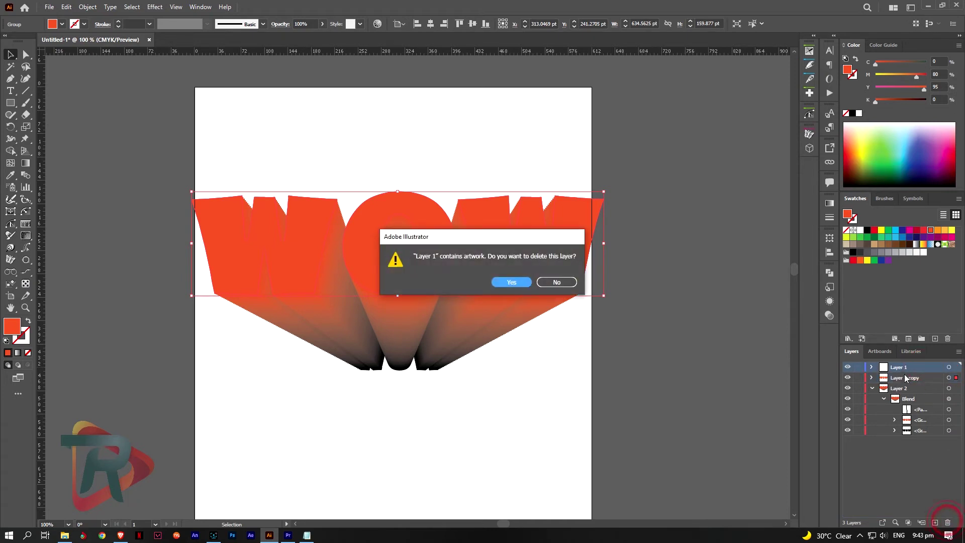
left_click(511, 282)
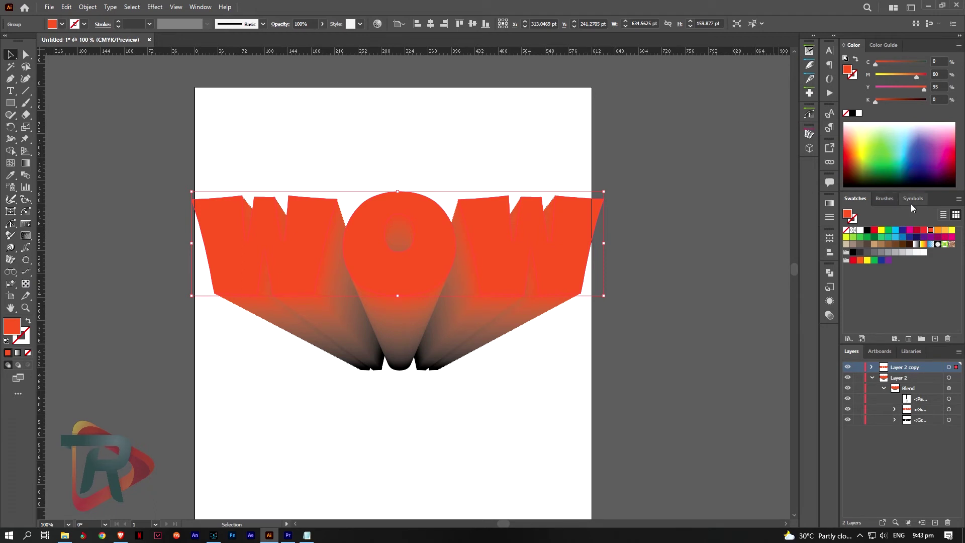
key("ctrl+z")
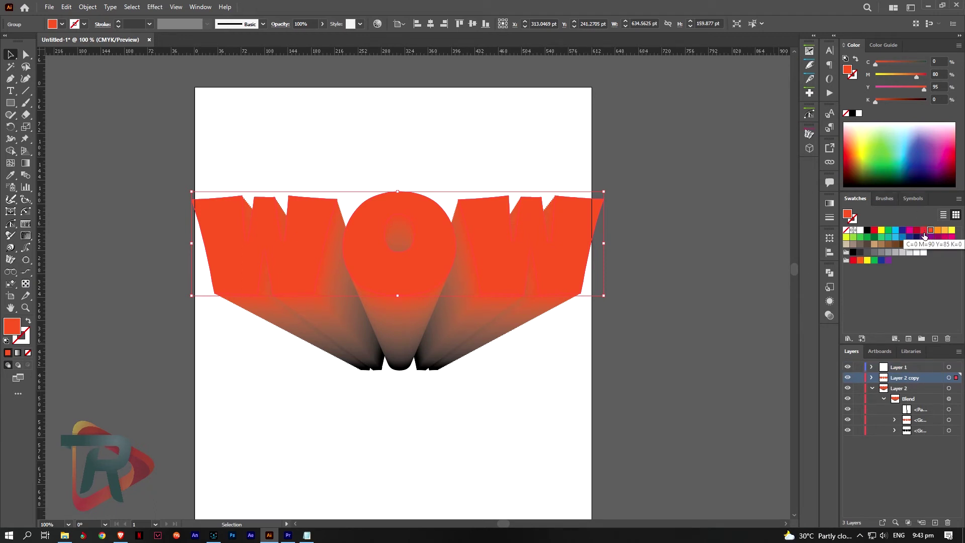
- Colour the WOW copy dark crimson (C=15 M=100 Y=90 K=10) and expand Layer 1
left_click(922, 230)
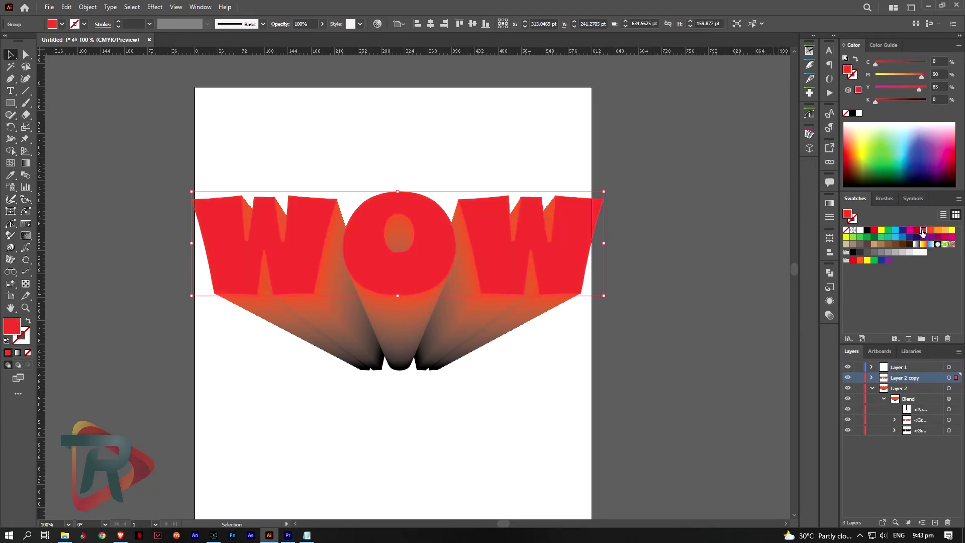
left_click(915, 230)
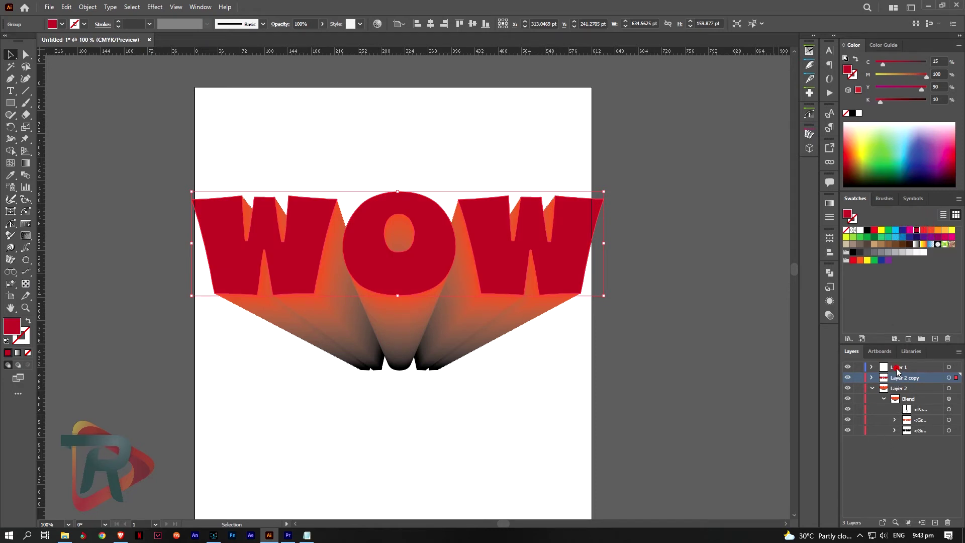
left_click(897, 367)
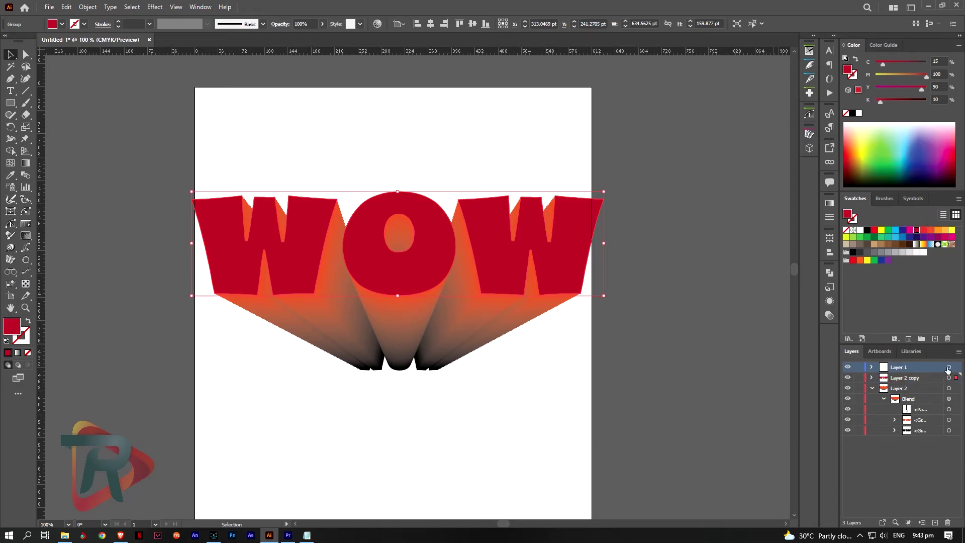
left_click(872, 367)
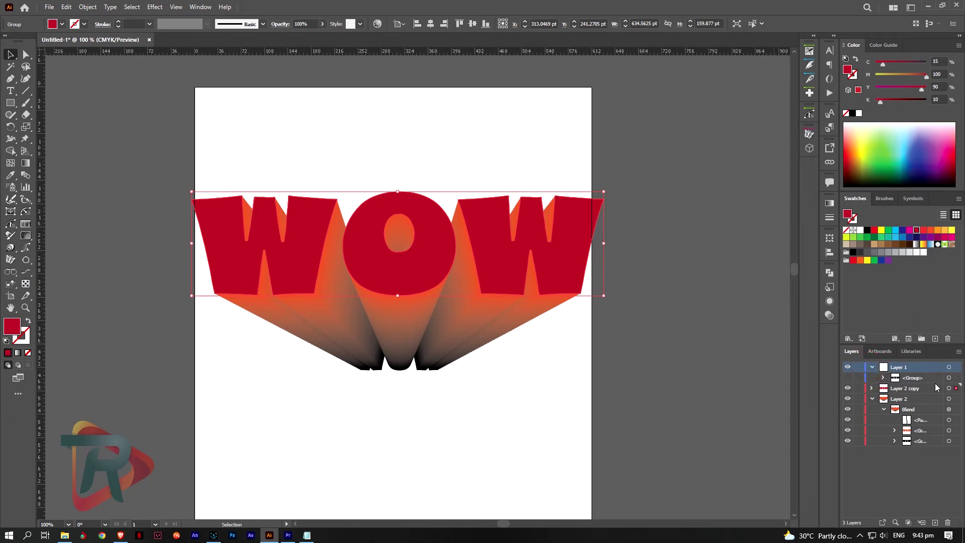
- Unhide the Layer 1 WOW group, give its letters a red-orange outline, and select it
left_click(848, 377)
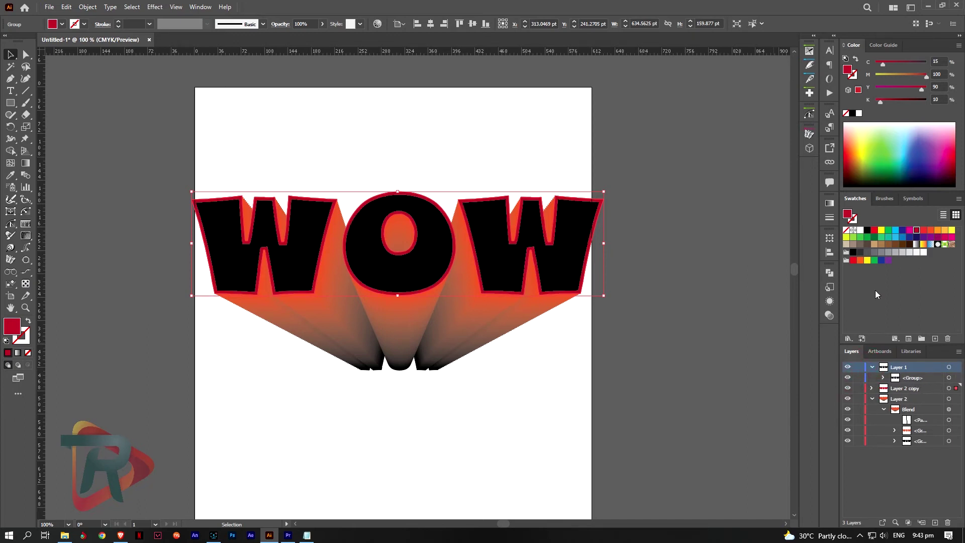
left_click(923, 245)
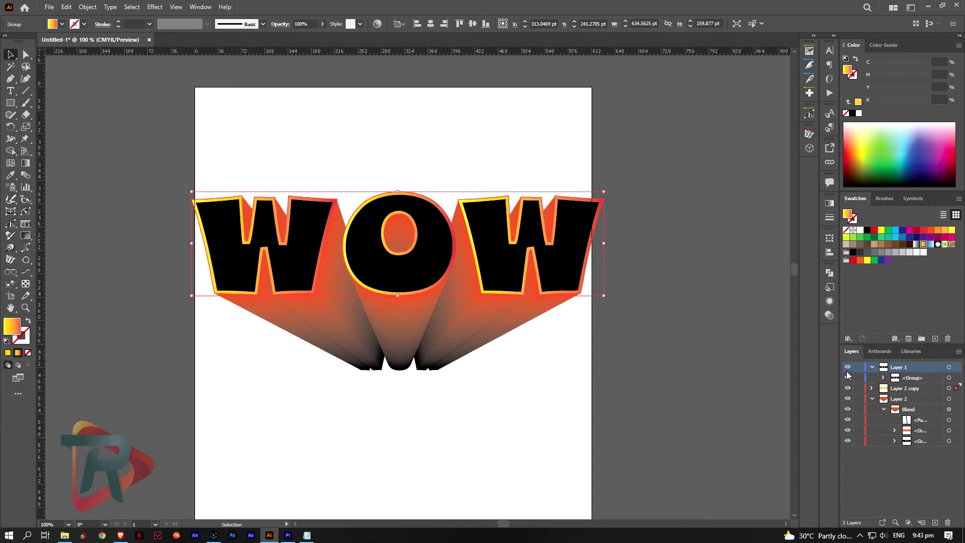
left_click(930, 231)
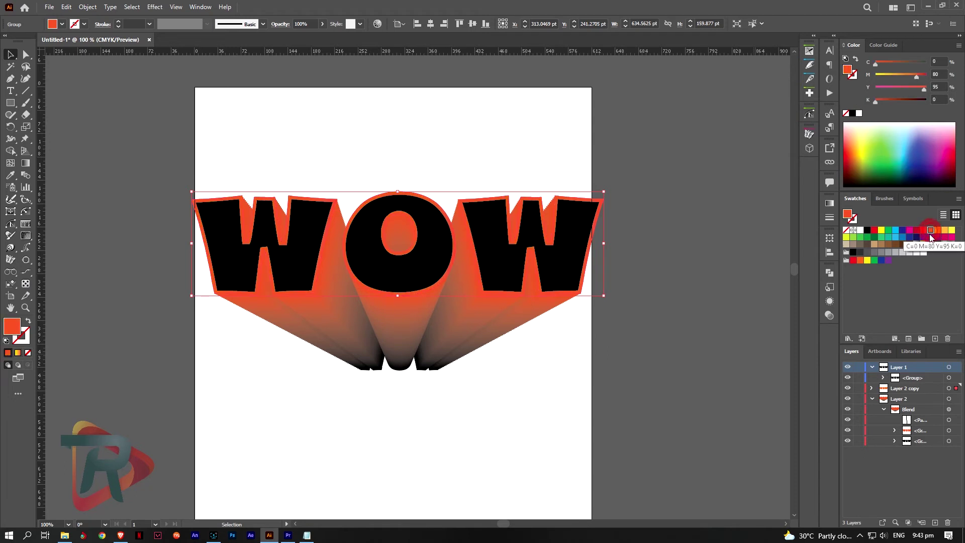
left_click(949, 377)
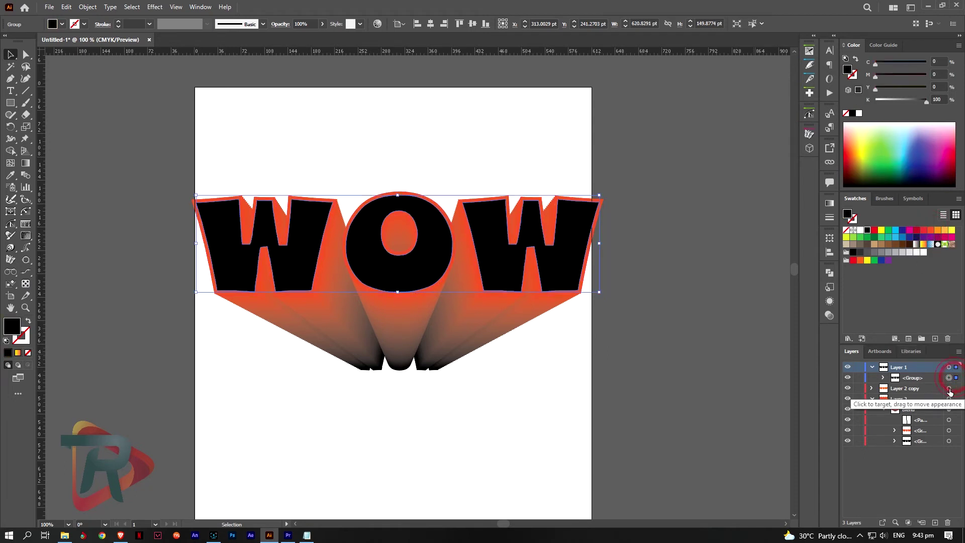
- Fill the top WOW letters with the yellow-orange gradient running vertically through the O
left_click(923, 244)
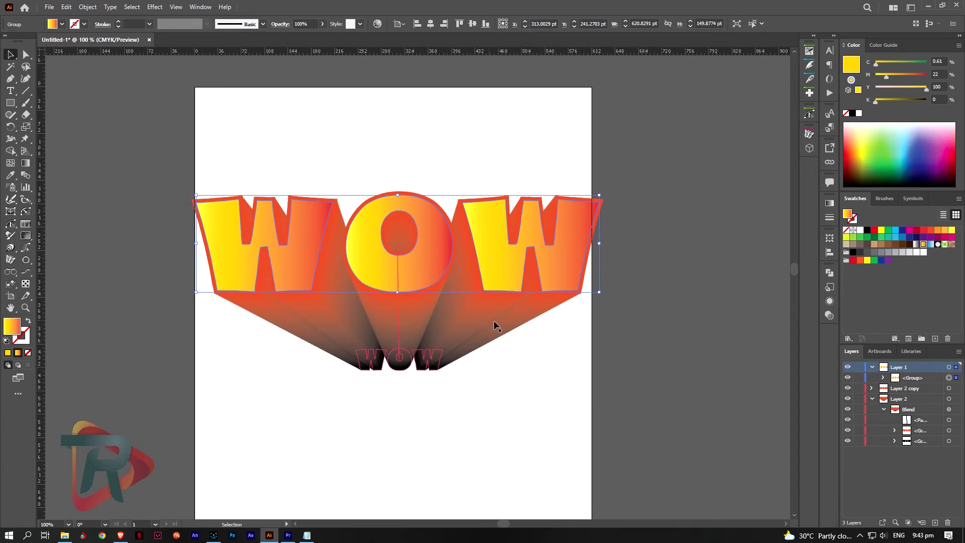
key("g")
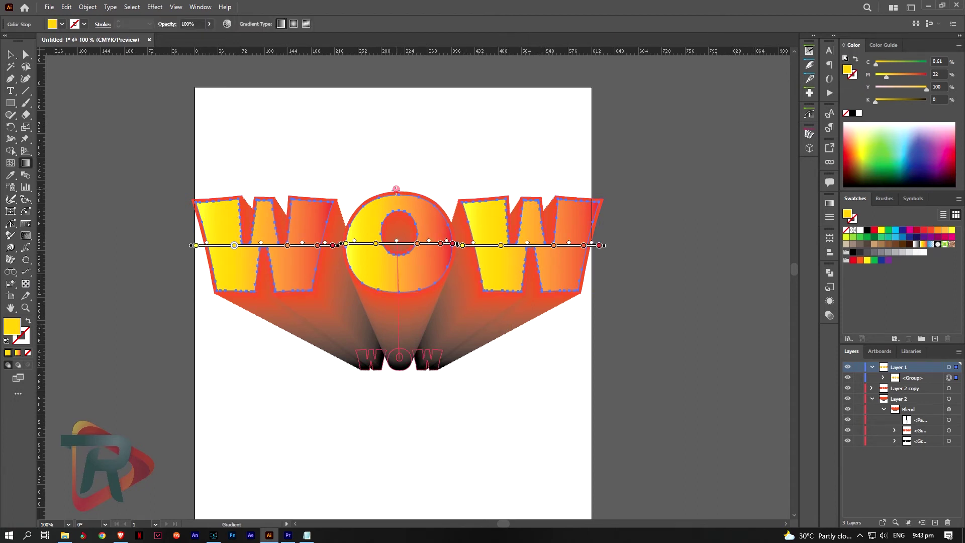
left_click_drag(396, 184, 399, 295)
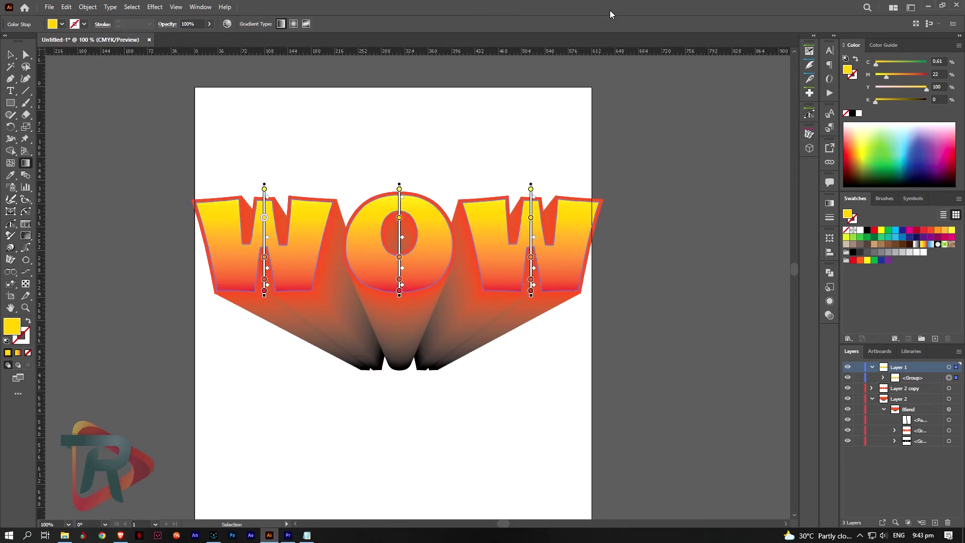
- Make the Layer 2 copy WOW bright red (C=0 M=90 Y=85 K=0), then reselect the gradient group
left_click(955, 388)
left_click(872, 399)
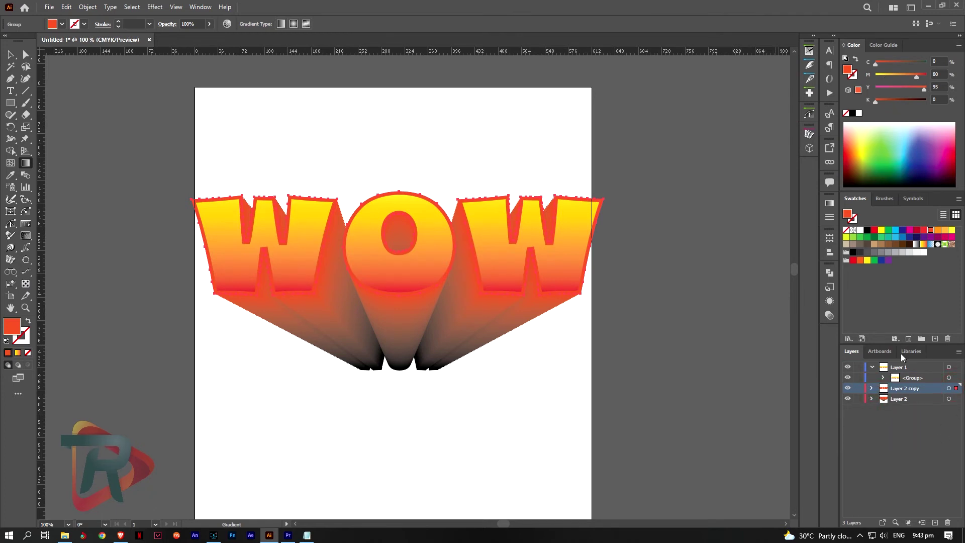
left_click(923, 233)
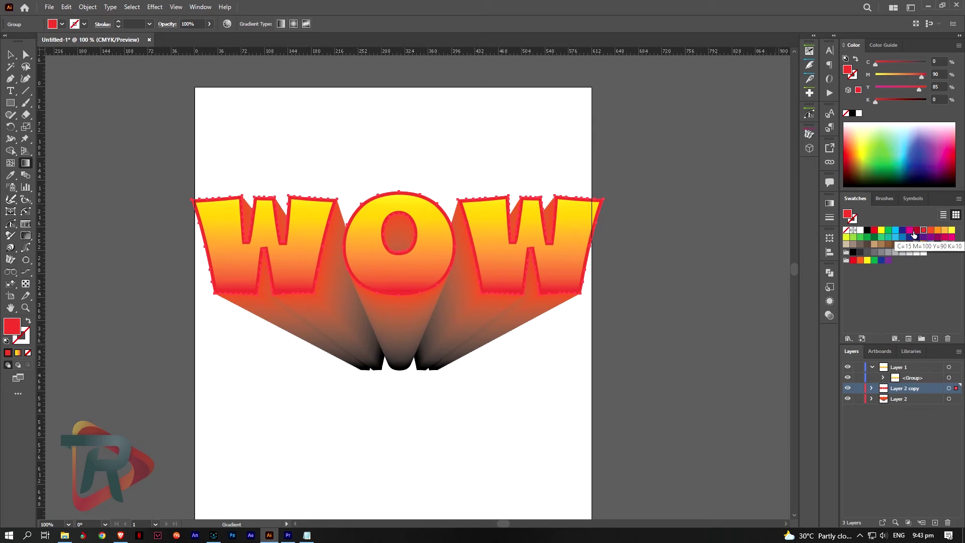
left_click(916, 231)
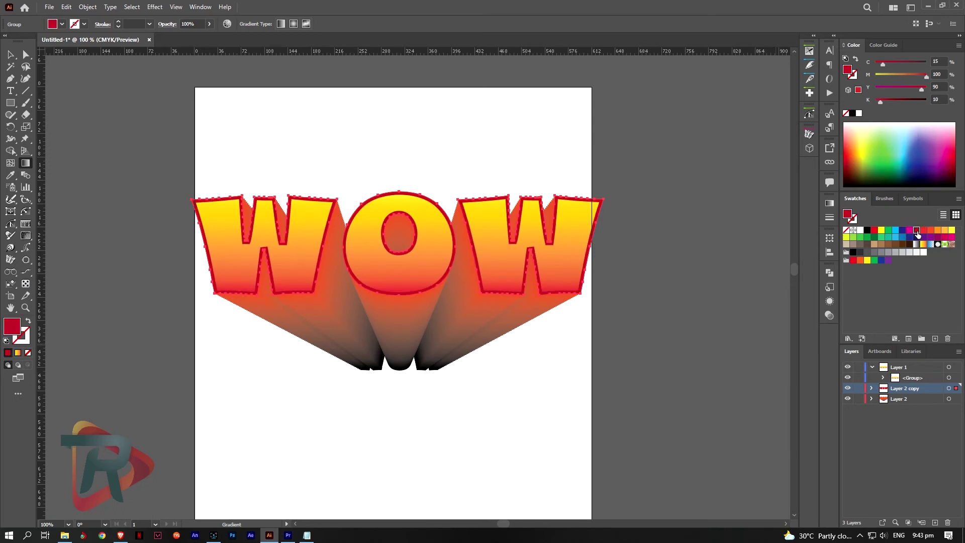
left_click(923, 231)
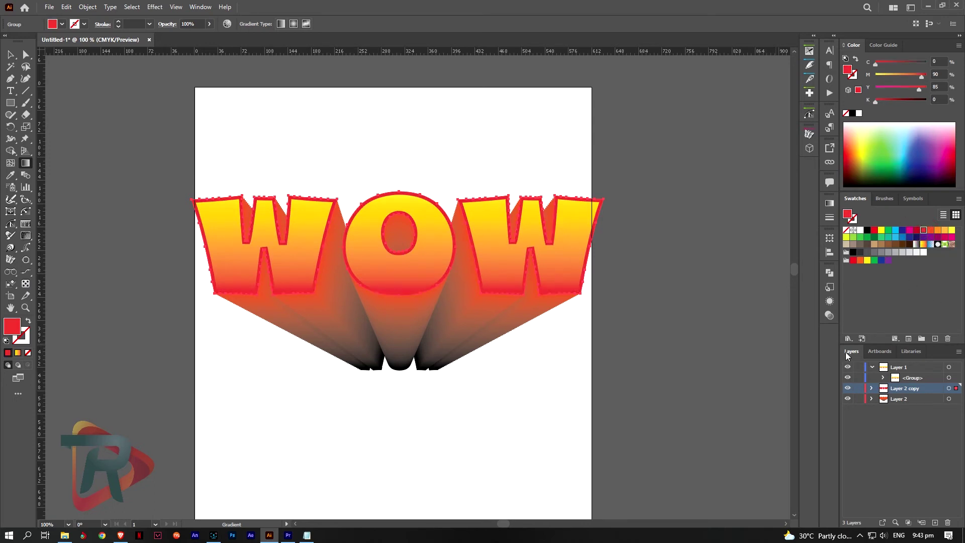
left_click(954, 378)
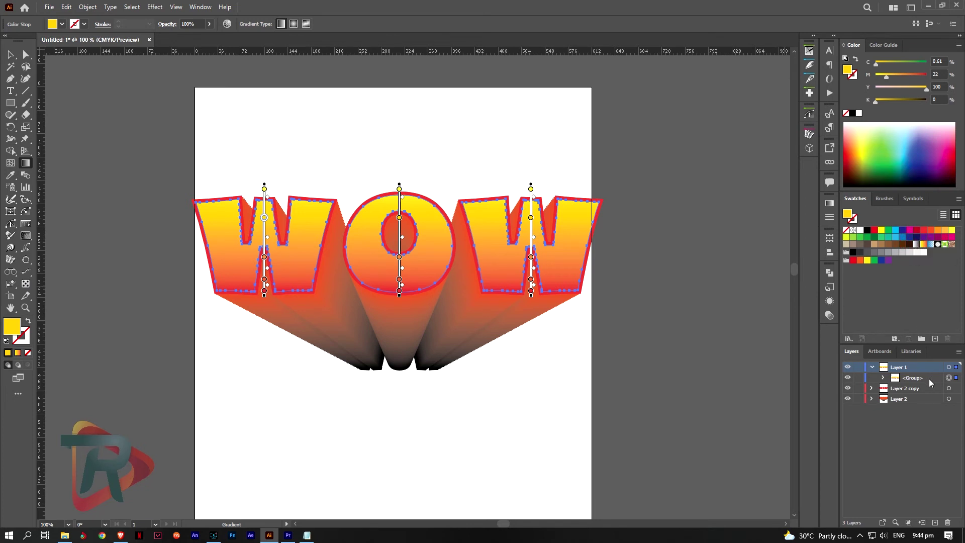
- Expand the WOW group to show its parts and open the Gradient panel
left_click(882, 379)
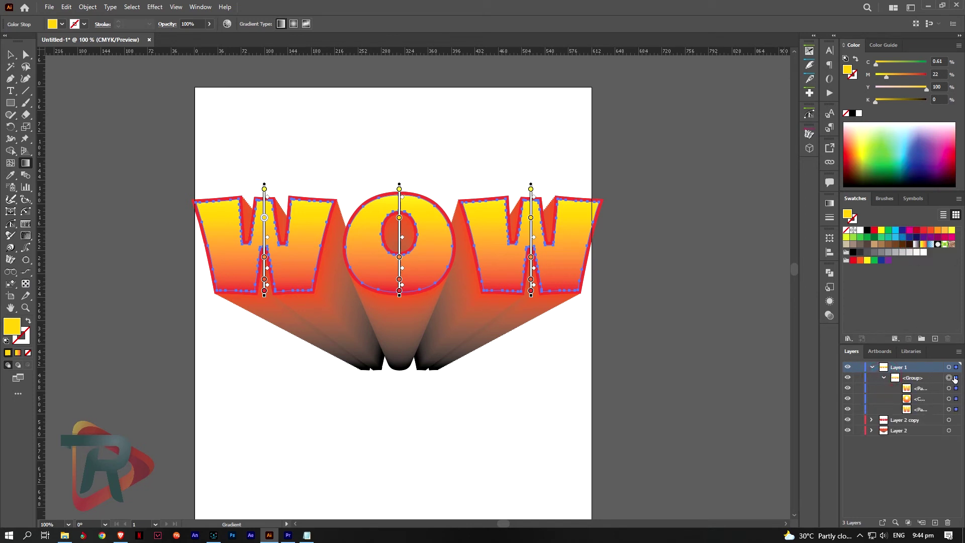
left_click(916, 246)
left_click(829, 203)
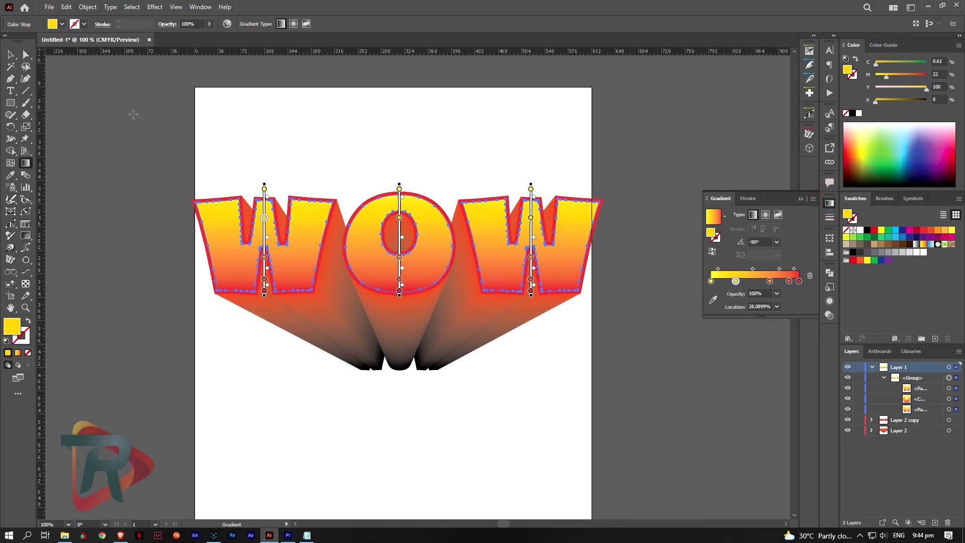
left_click(10, 54)
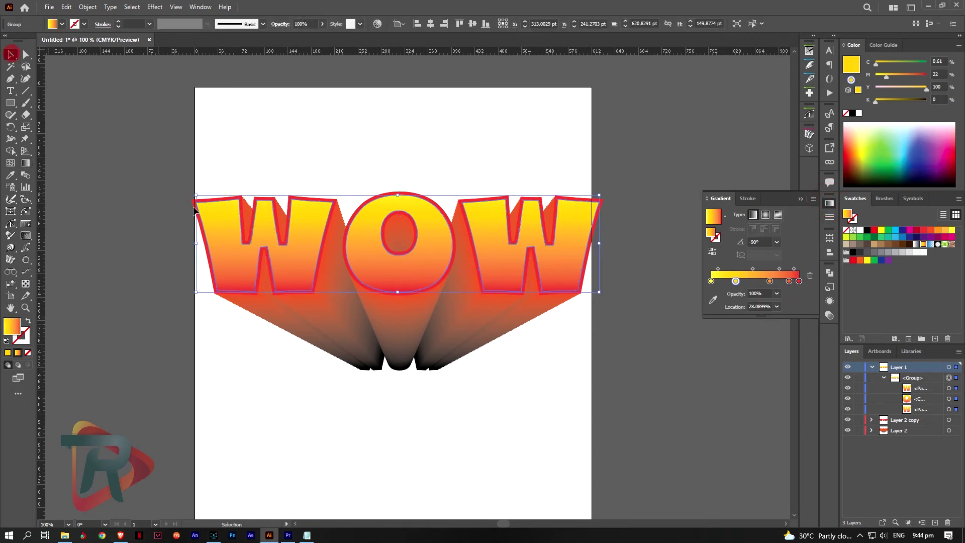
- Fill the letter faces with the white-to-black gradient and open the Transparency panel
left_click(915, 244)
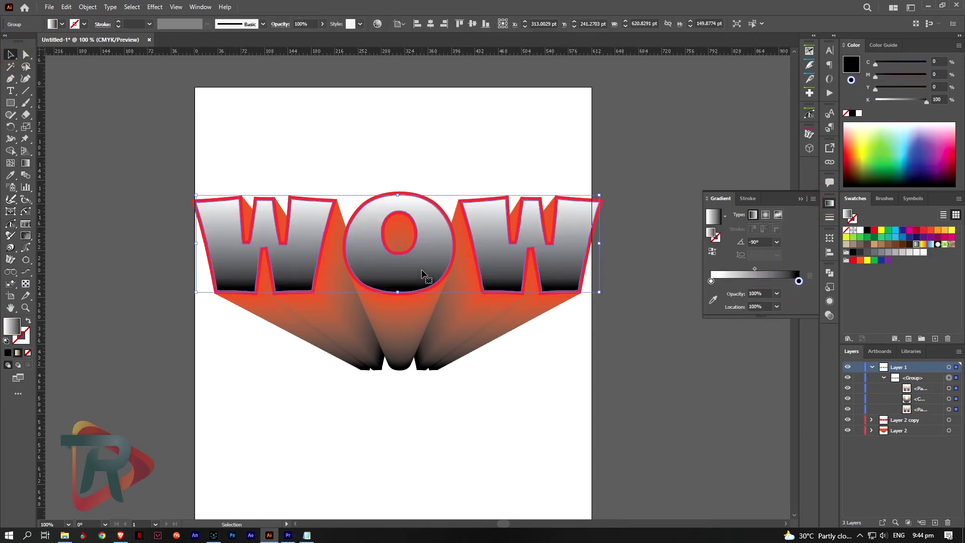
key("g")
left_click_drag(408, 183, 405, 296)
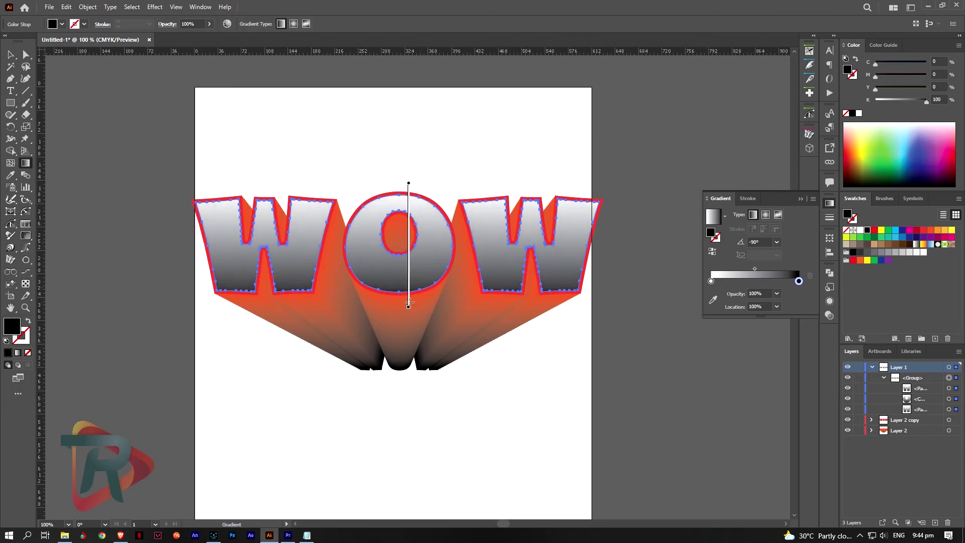
key("ctrl+z")
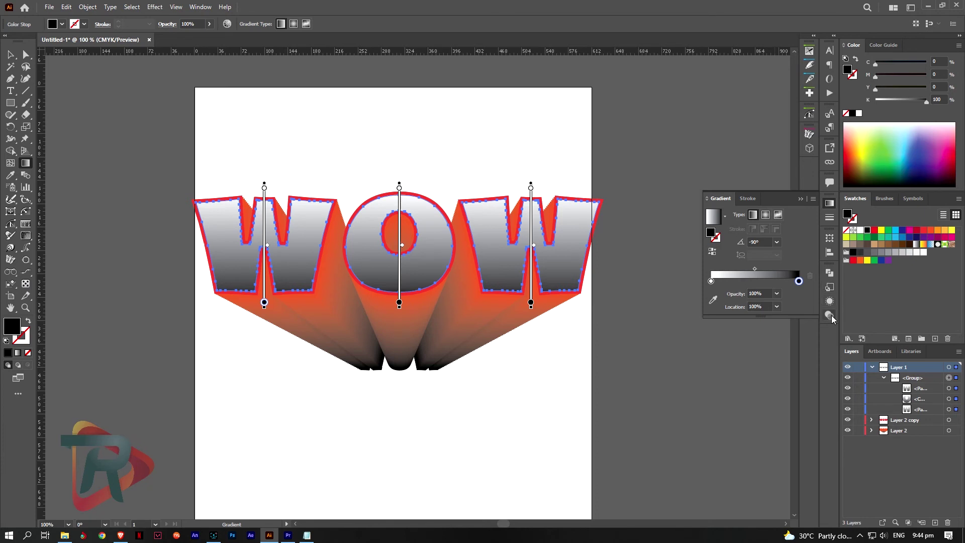
left_click(829, 315)
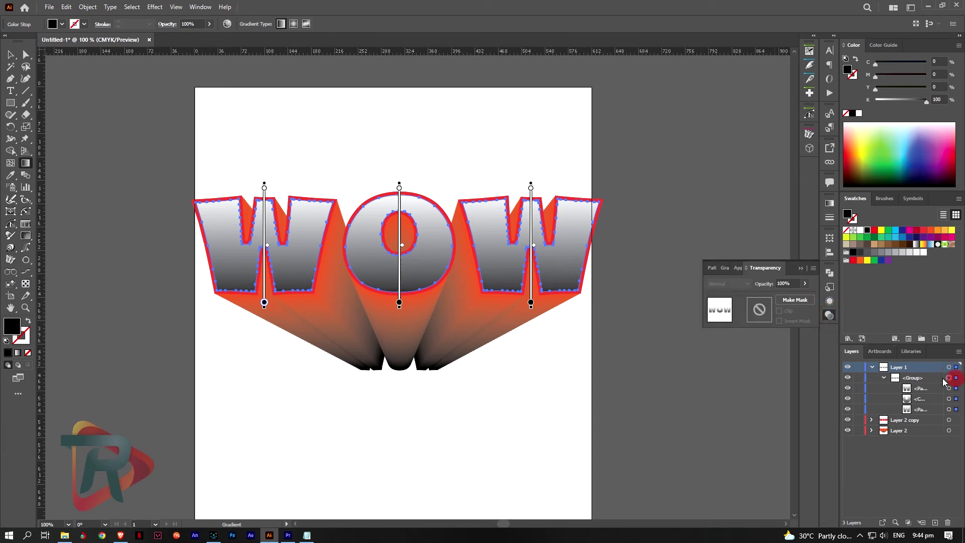
left_click(11, 55)
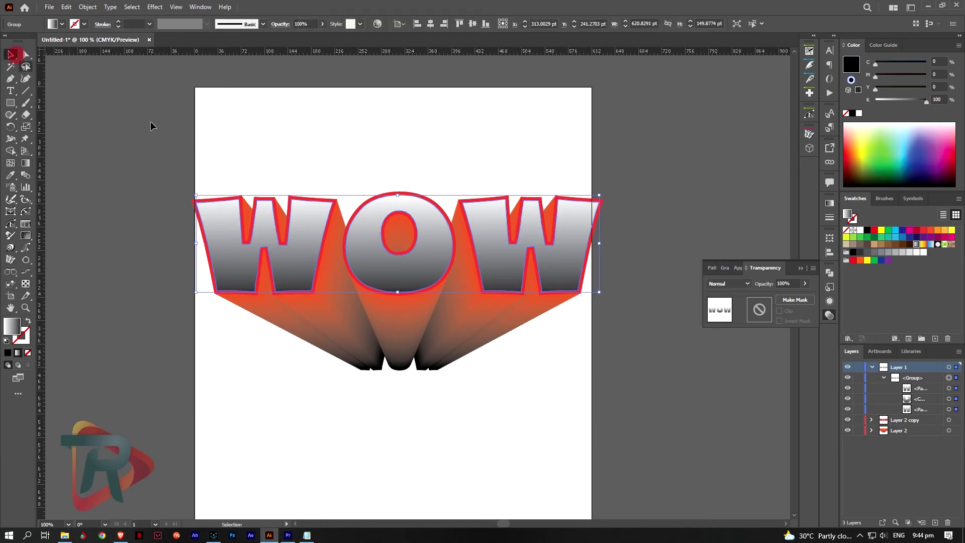
- Set the WOW letters' blending mode to Multiply, then deselect and expand Layer 2
left_click(743, 283)
left_click(741, 319)
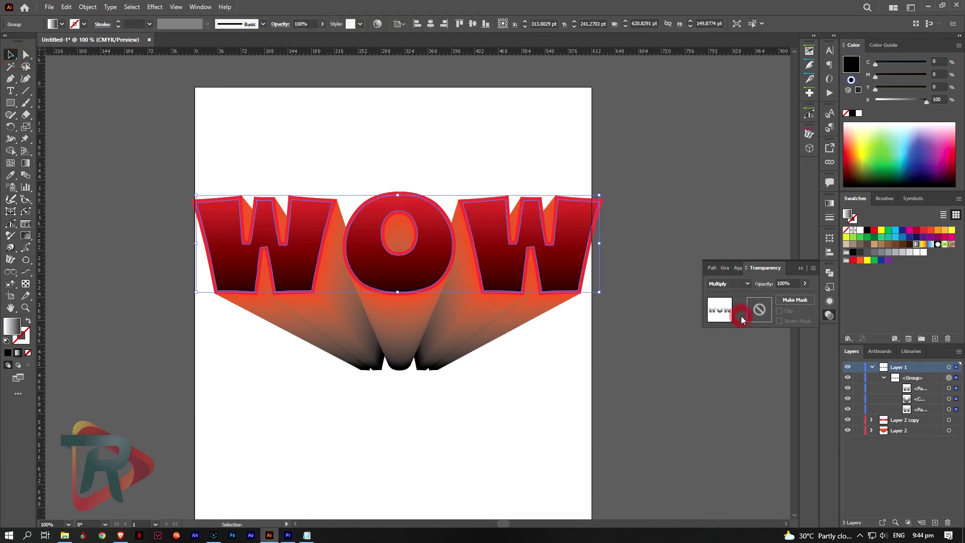
left_click(673, 349)
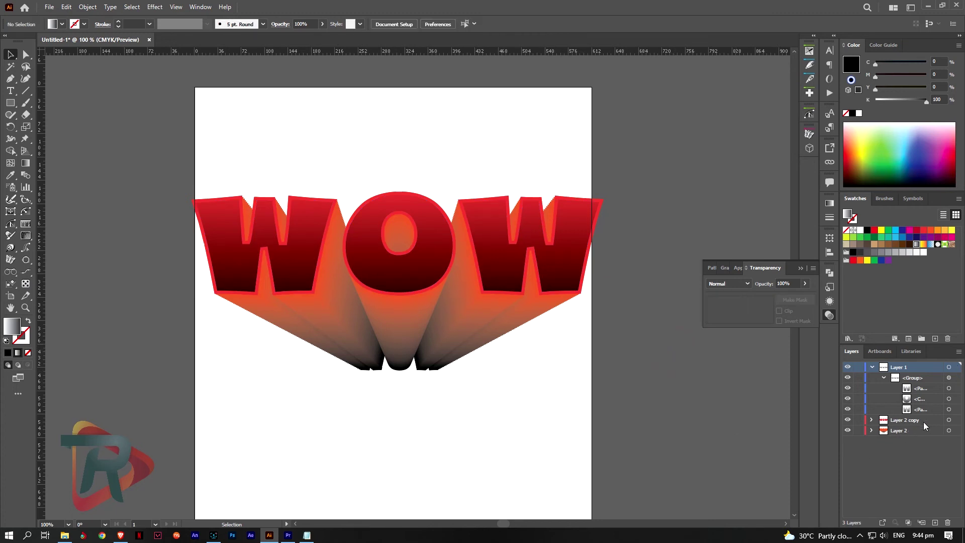
left_click(872, 431)
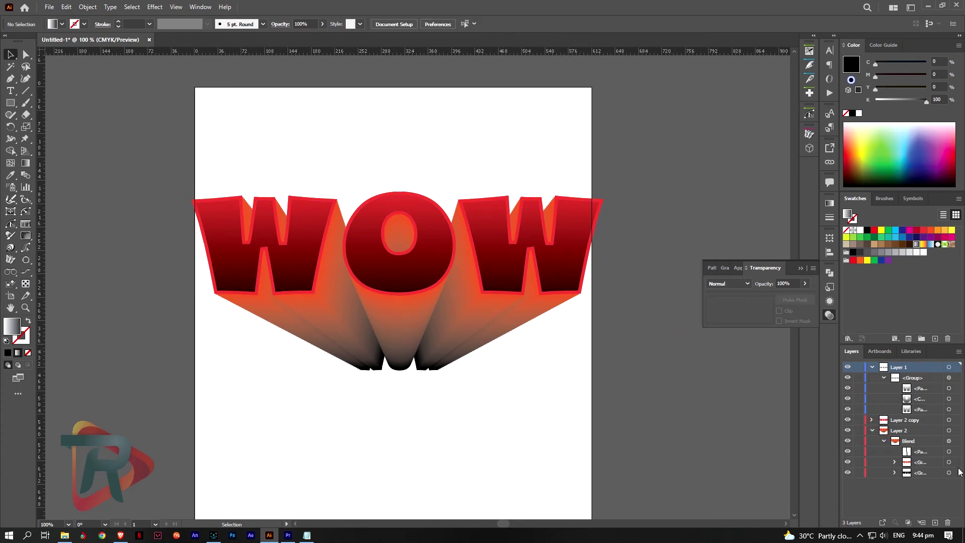
- Colour the blend's large WOW shape light orange
left_click(956, 462)
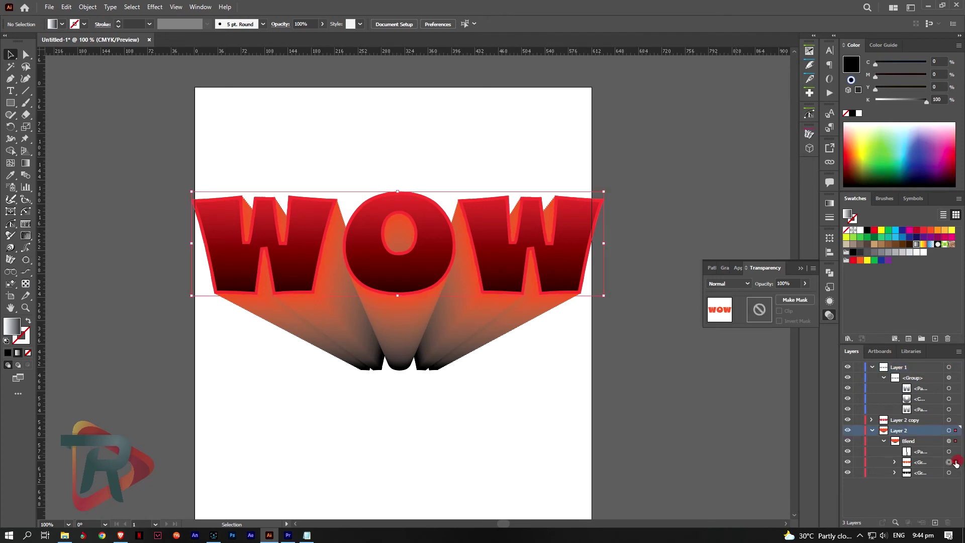
left_click(938, 231)
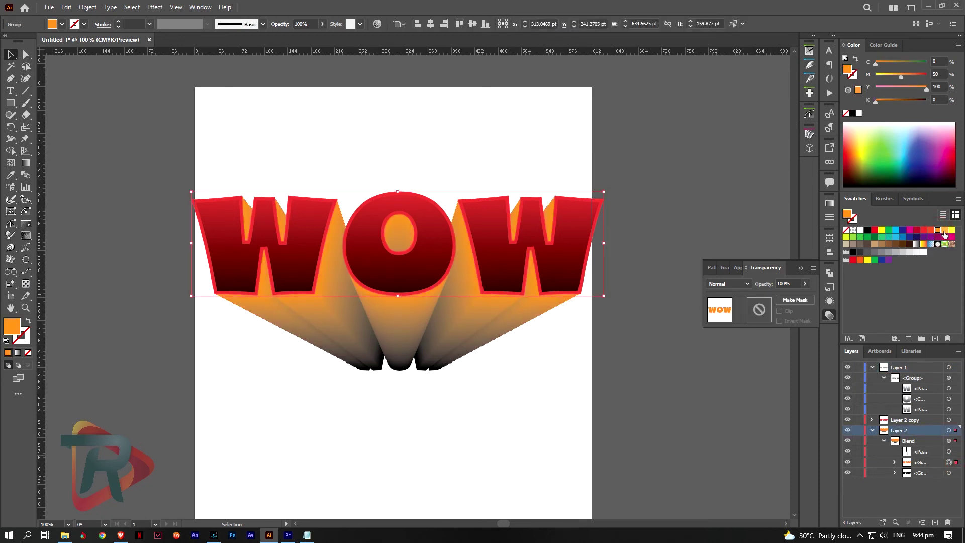
left_click(944, 231)
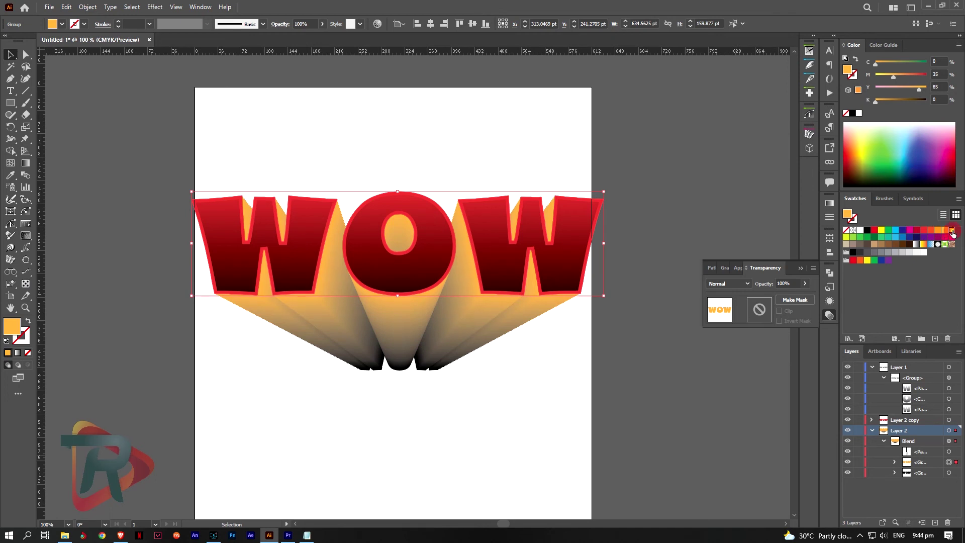
left_click(951, 231)
left_click(944, 231)
- Colour the Layer 2 copy letters orange, then deselect
left_click(956, 420)
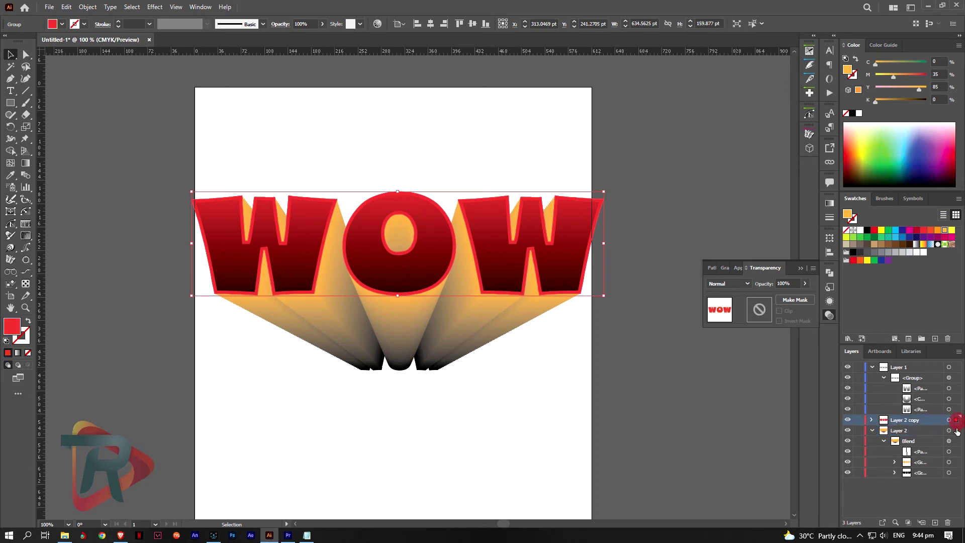
left_click(931, 230)
left_click(937, 231)
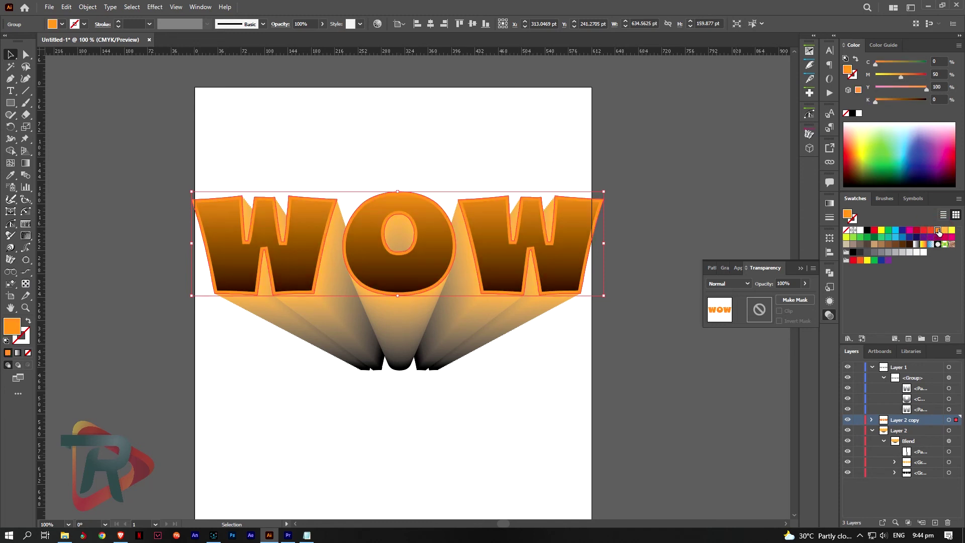
left_click(687, 232)
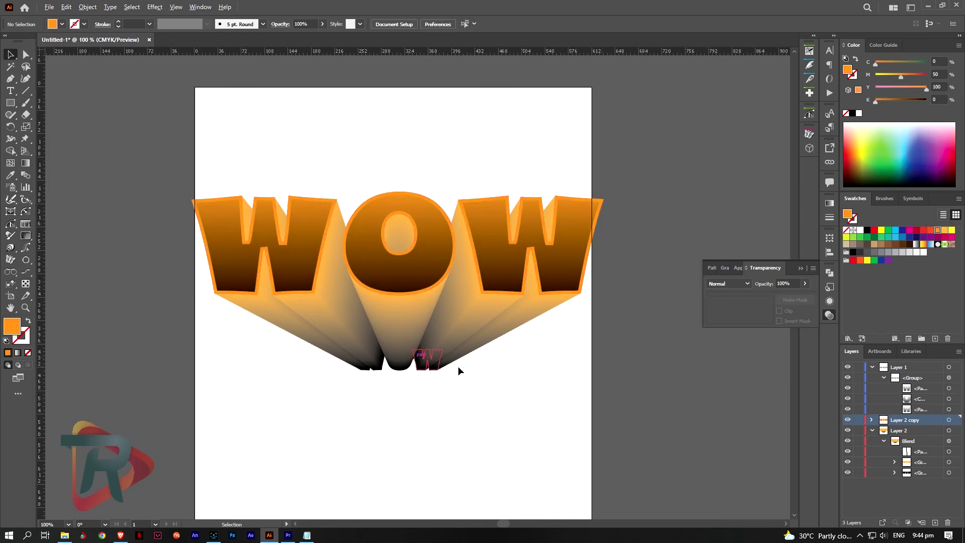
- Colour the small WOW at the extrusion's end crimson, then deselect
left_click(948, 473)
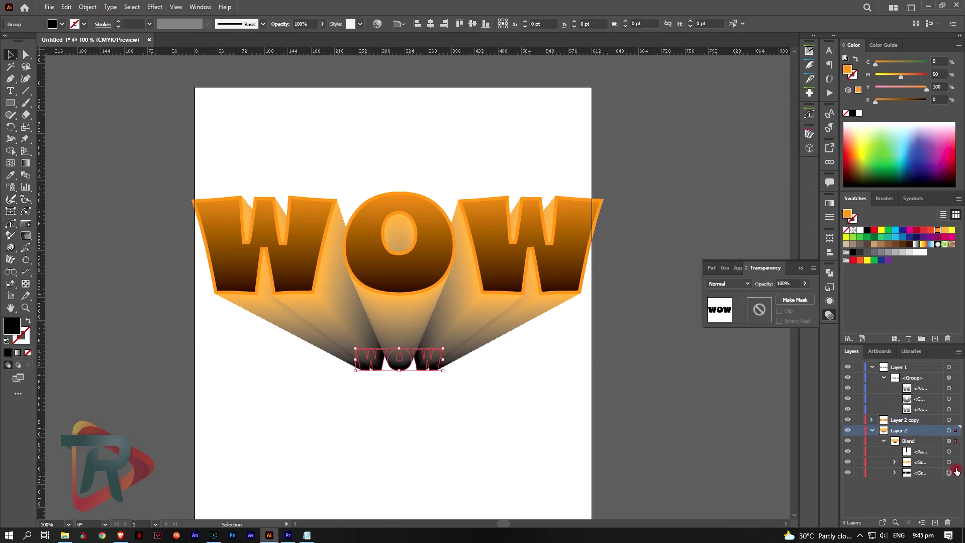
left_click(917, 230)
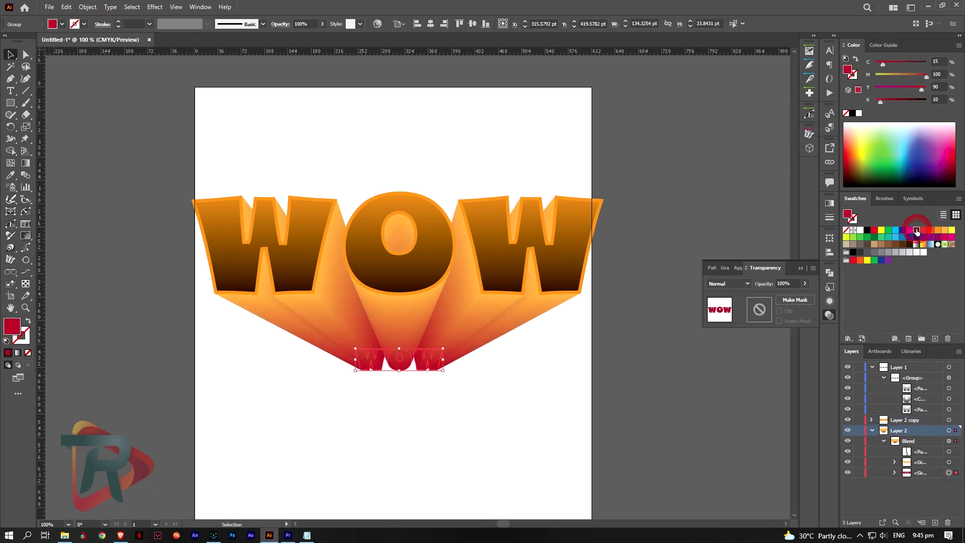
left_click(601, 399)
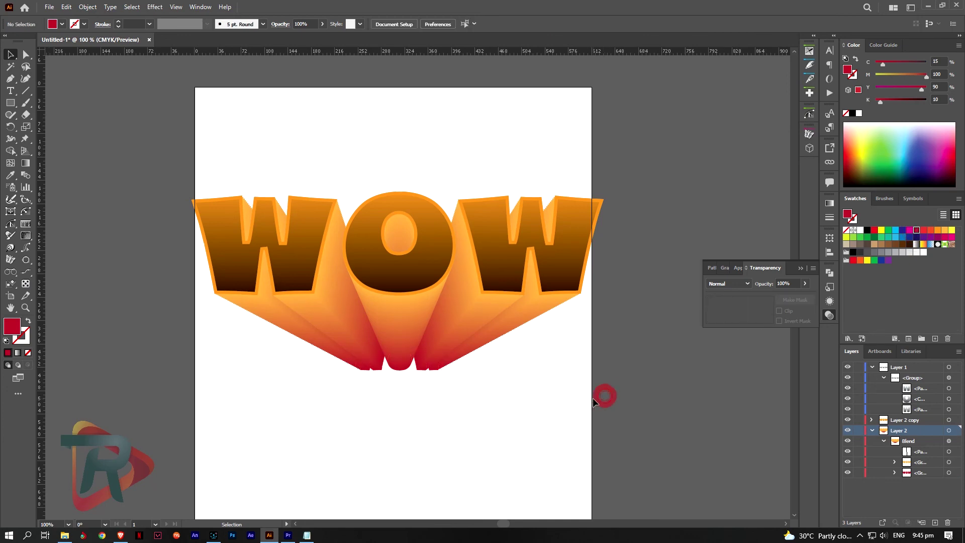
- Reframe the view, collapse the Transparency panel, and select the Layer 1 WOW group
scroll(385, 385, "up", 4)
scroll(385, 385, "down", 2)
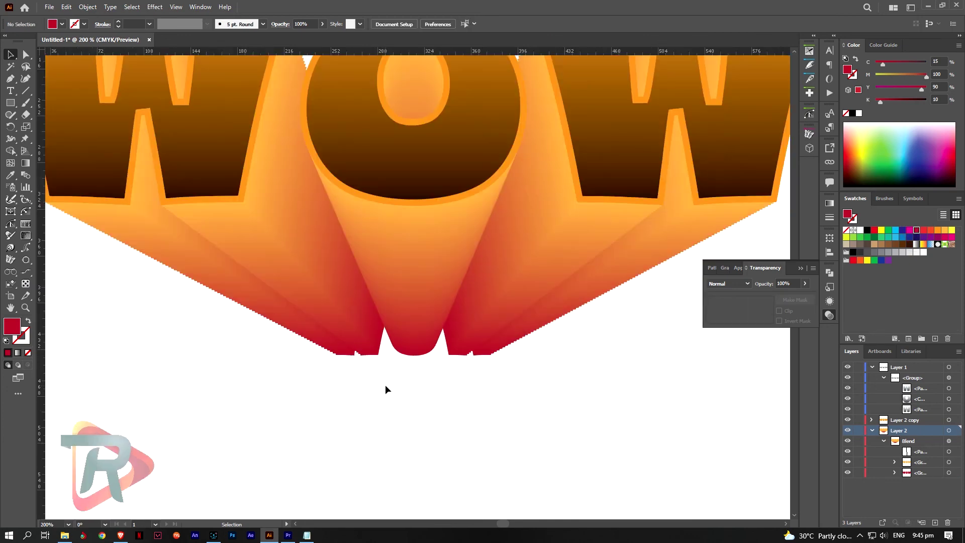
scroll(385, 384, "down", 1)
left_click_drag(449, 313, 446, 337)
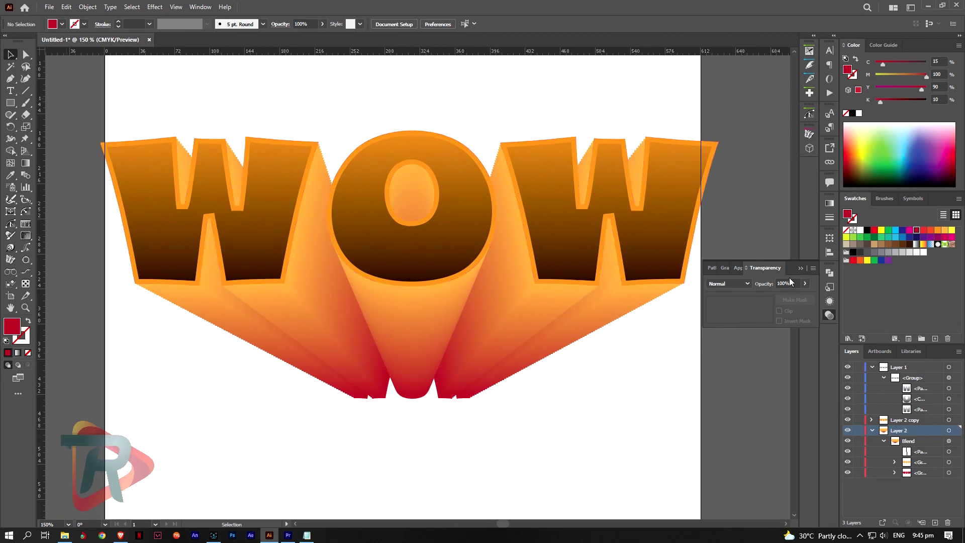
left_click(800, 267)
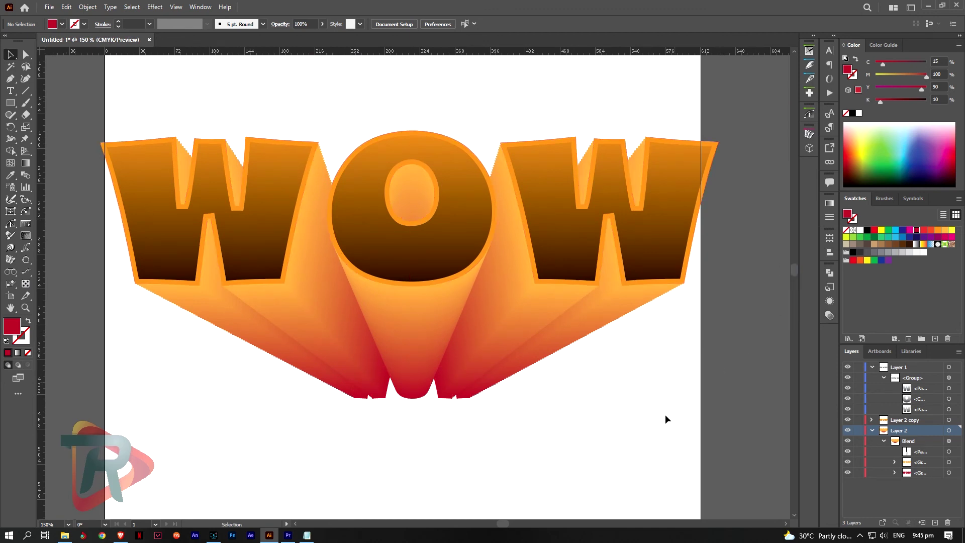
left_click(948, 378)
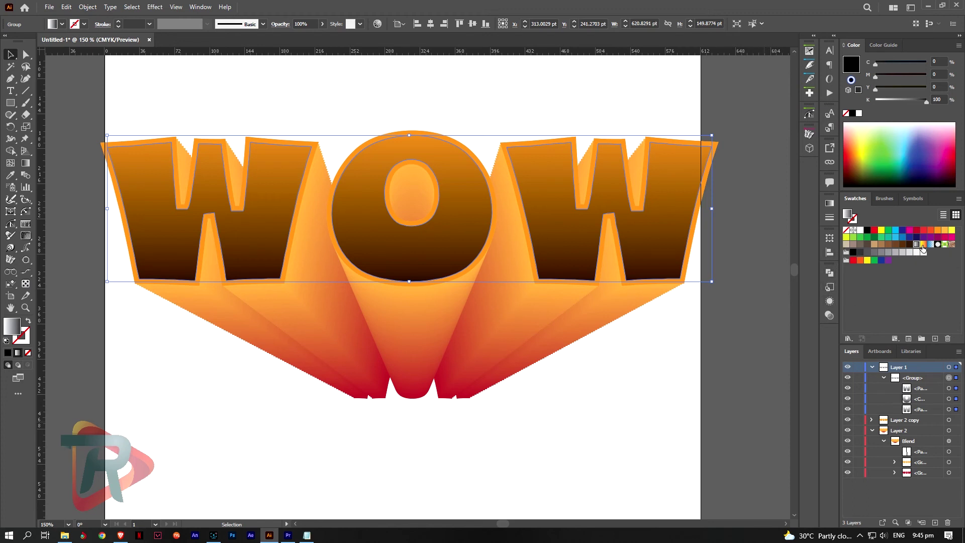
- Apply the Orange, Yellow gradient swatch to the WOW letters and check its direction
left_click(922, 244)
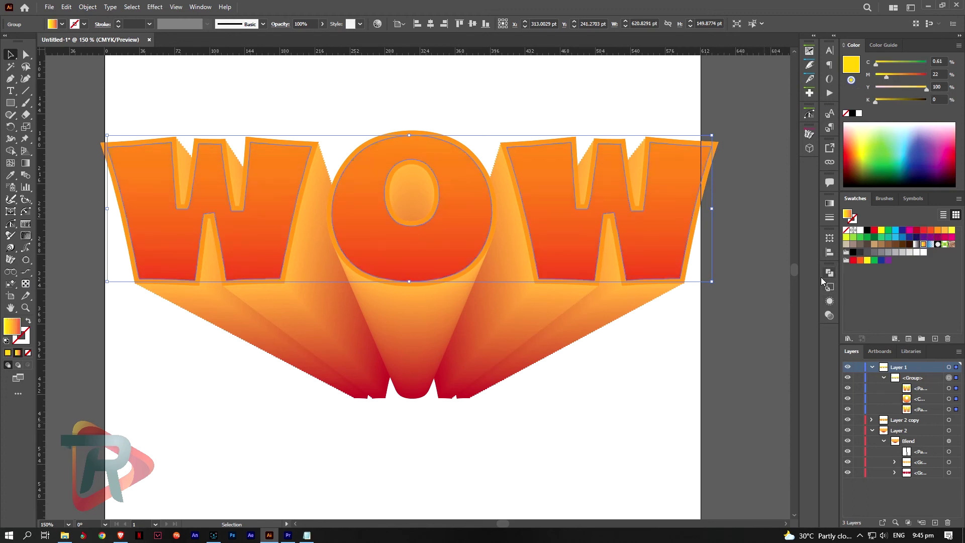
left_click(24, 163)
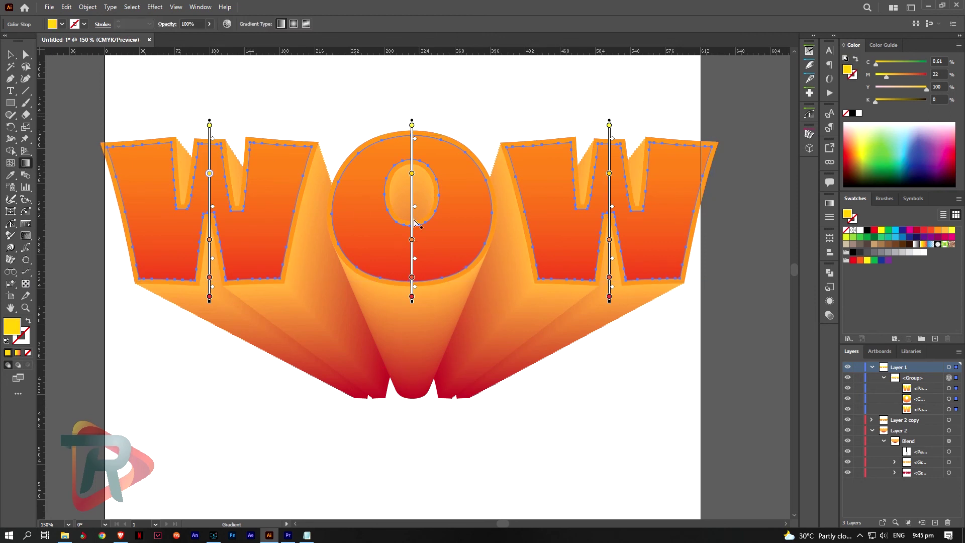
left_click(8, 55)
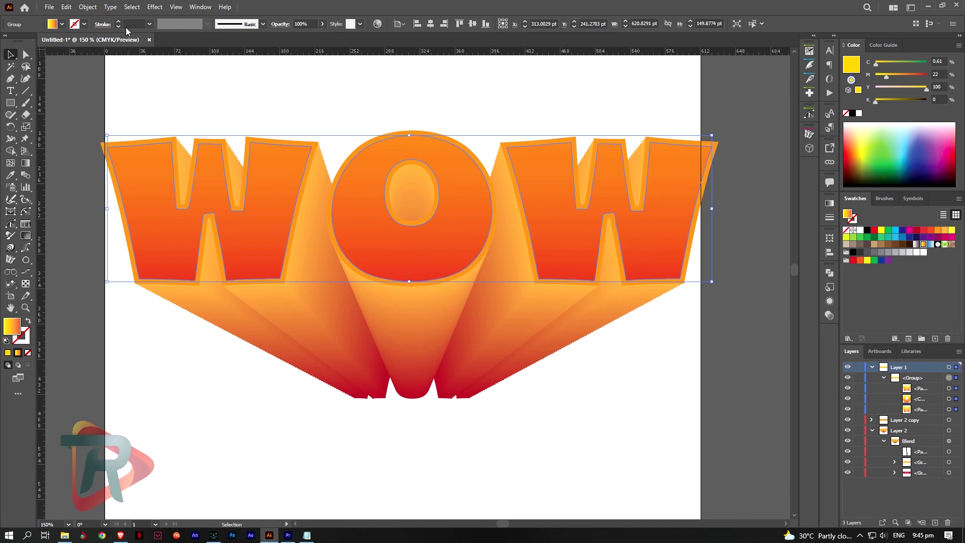
- Add a Drop Shadow with 2 pt X and Y offsets and 5 pt blur, then deselect
left_click(155, 7)
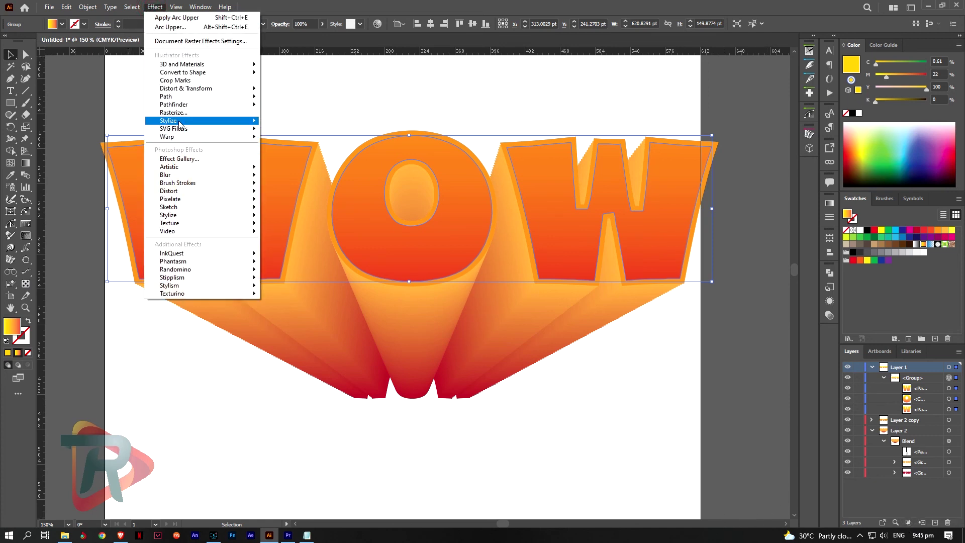
mouse_move(169, 121)
left_click(306, 121)
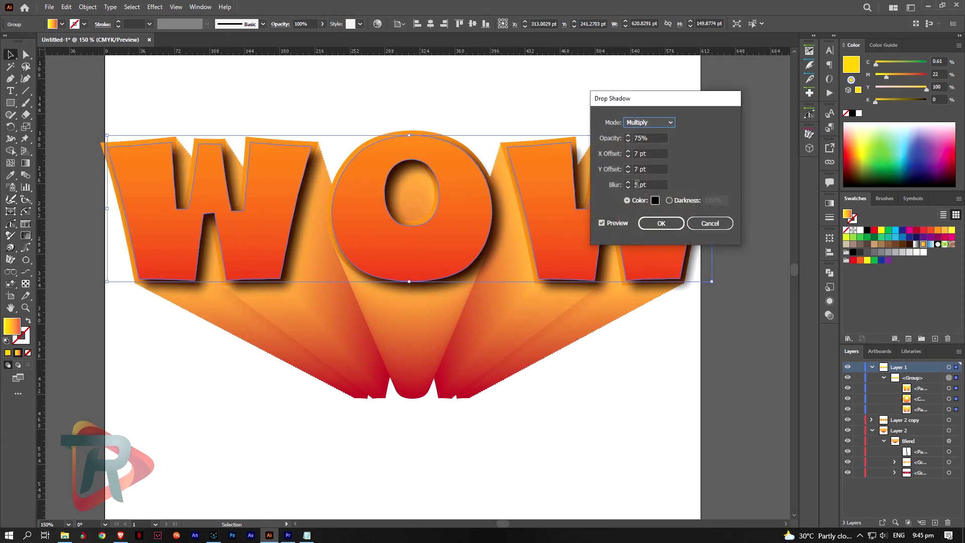
double_click(635, 154)
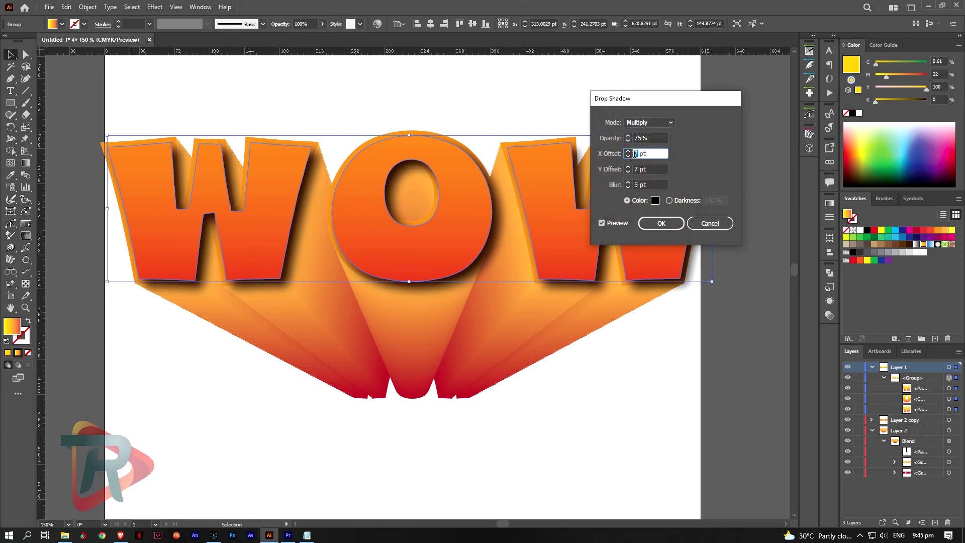
type("2")
double_click(635, 169)
type("2")
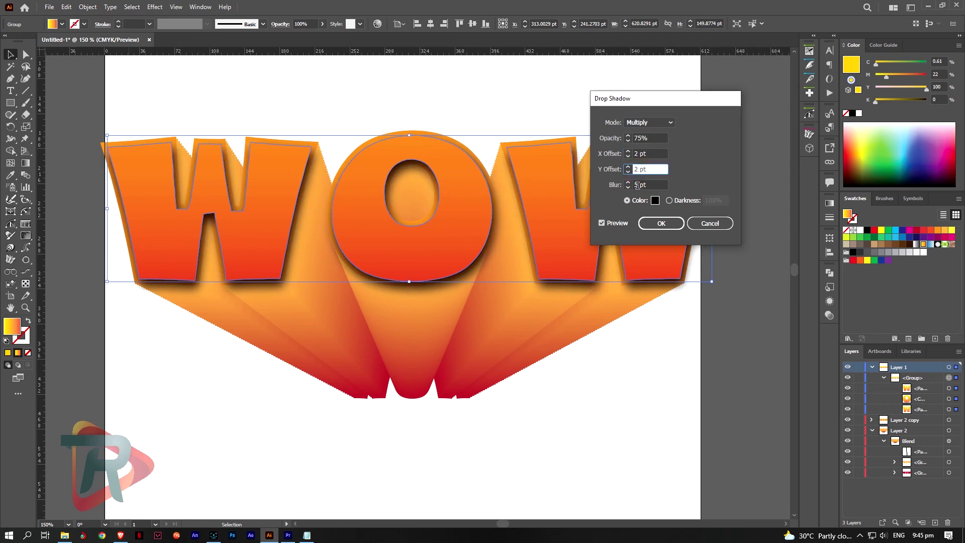
double_click(637, 185)
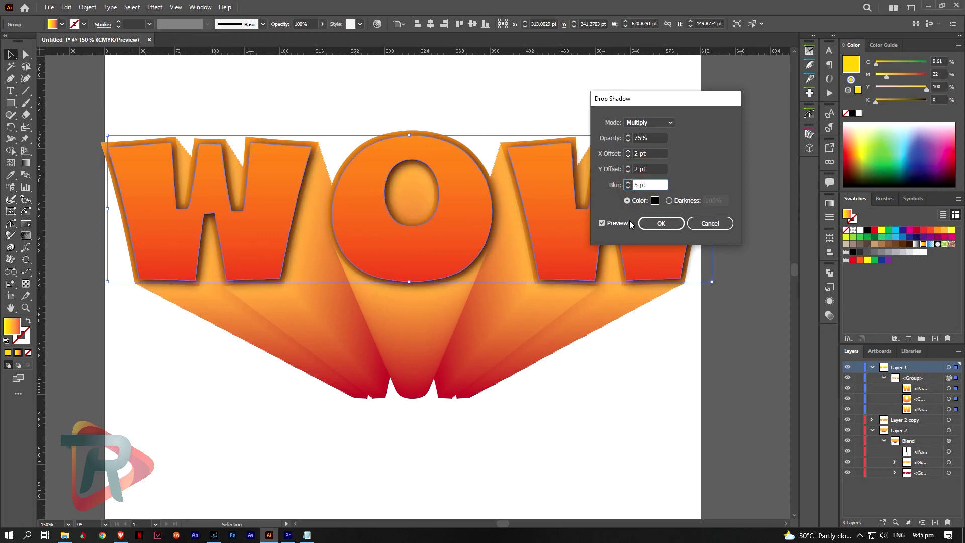
left_click(658, 224)
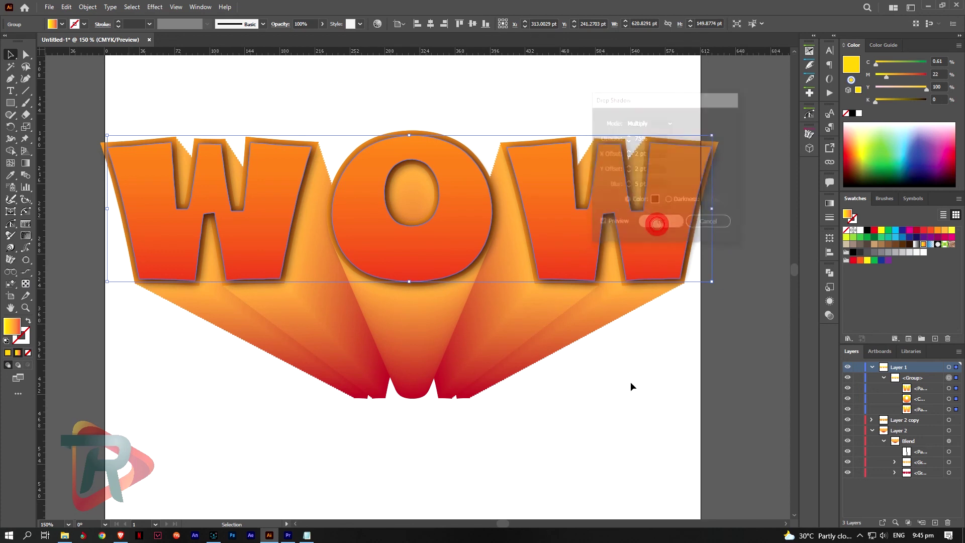
left_click(716, 391)
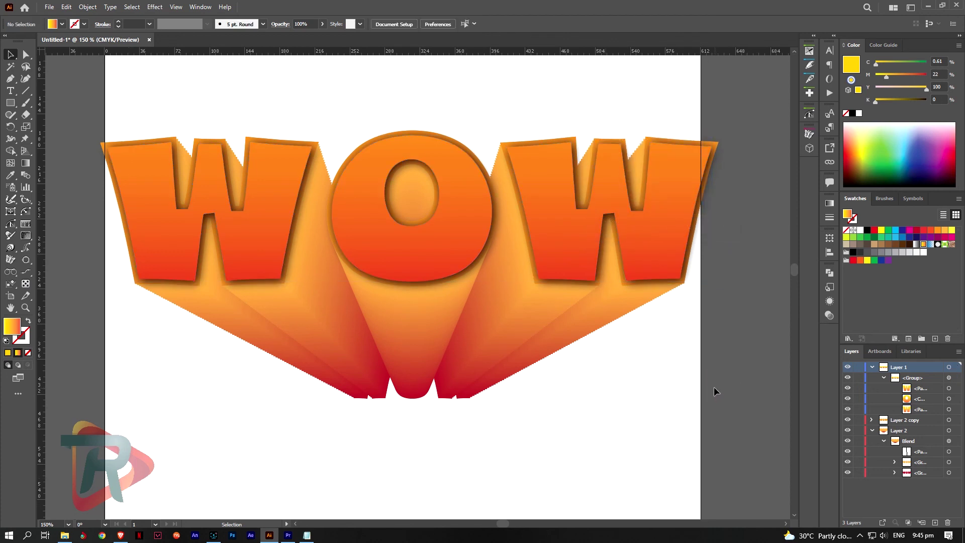
key("ctrl+minus")
key("ctrl+minus")
mouse_move(726, 387)
left_mouse_down()
mouse_move(607, 345)
mouse_move(708, 357)
left_mouse_up()
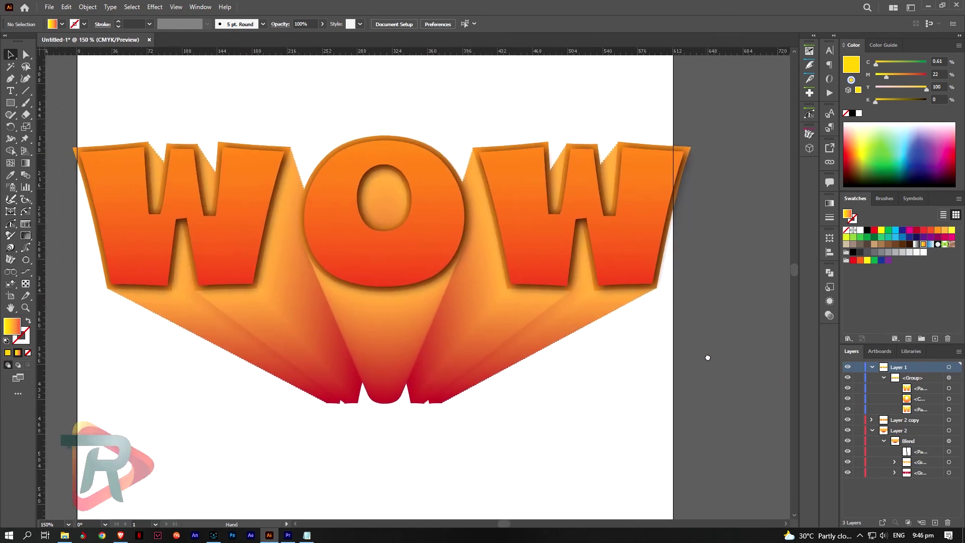